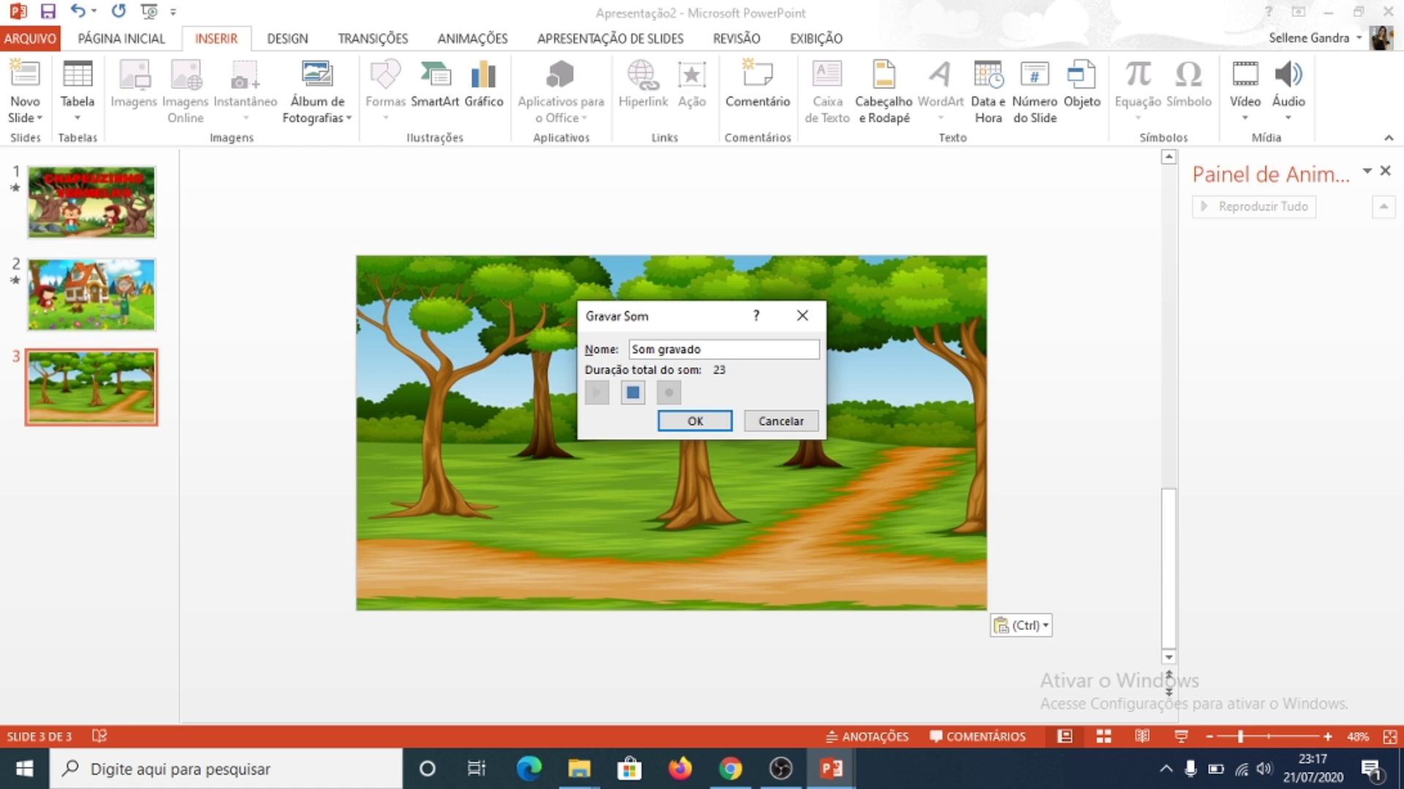
# Step: Finish the sound recording, place its icon in the slide's upper-left corner and set it to start Automaticamente
pyautogui.press('Return')
pyautogui.moveTo(666, 433); pyautogui.dragTo(375, 281)
pyautogui.click(1005, 39)
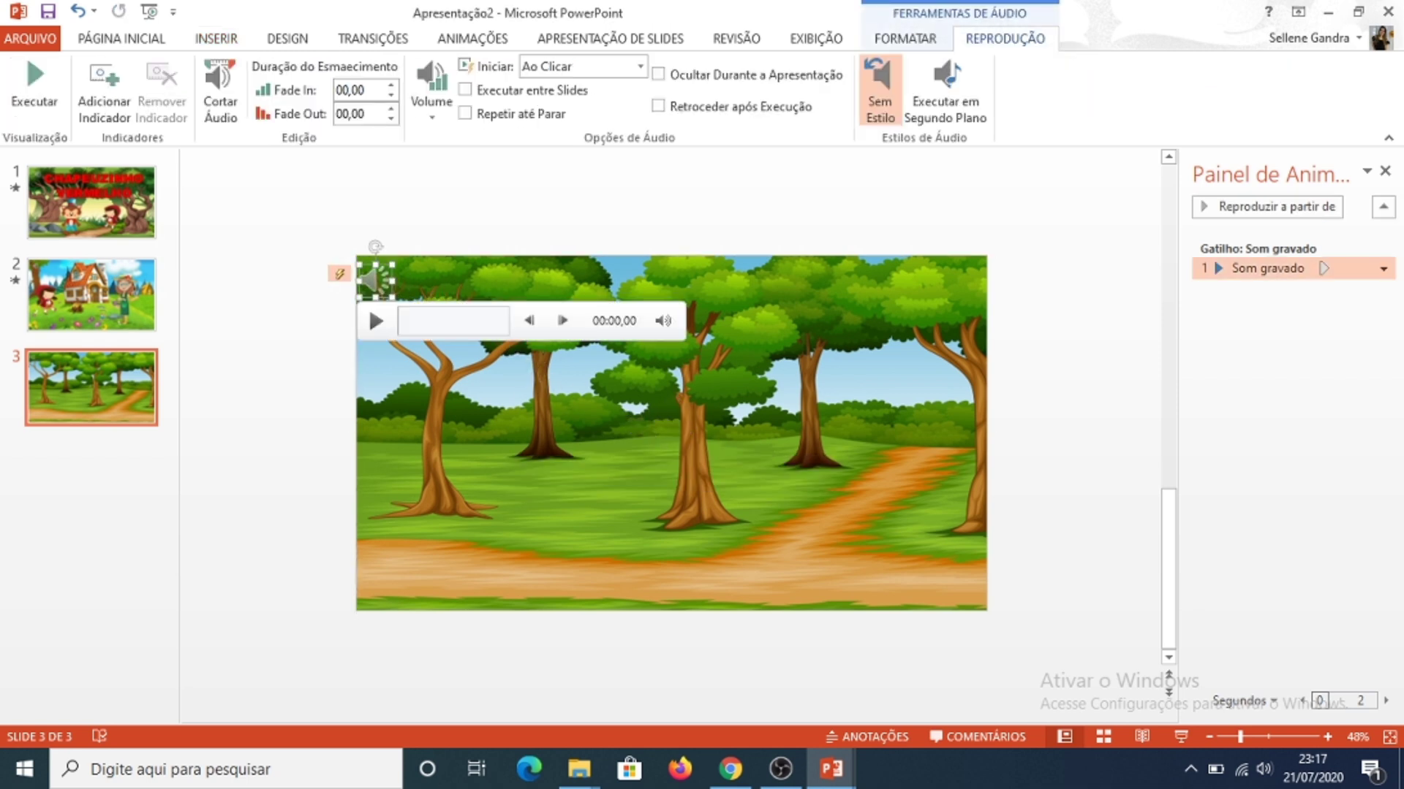
pyautogui.click(640, 67)
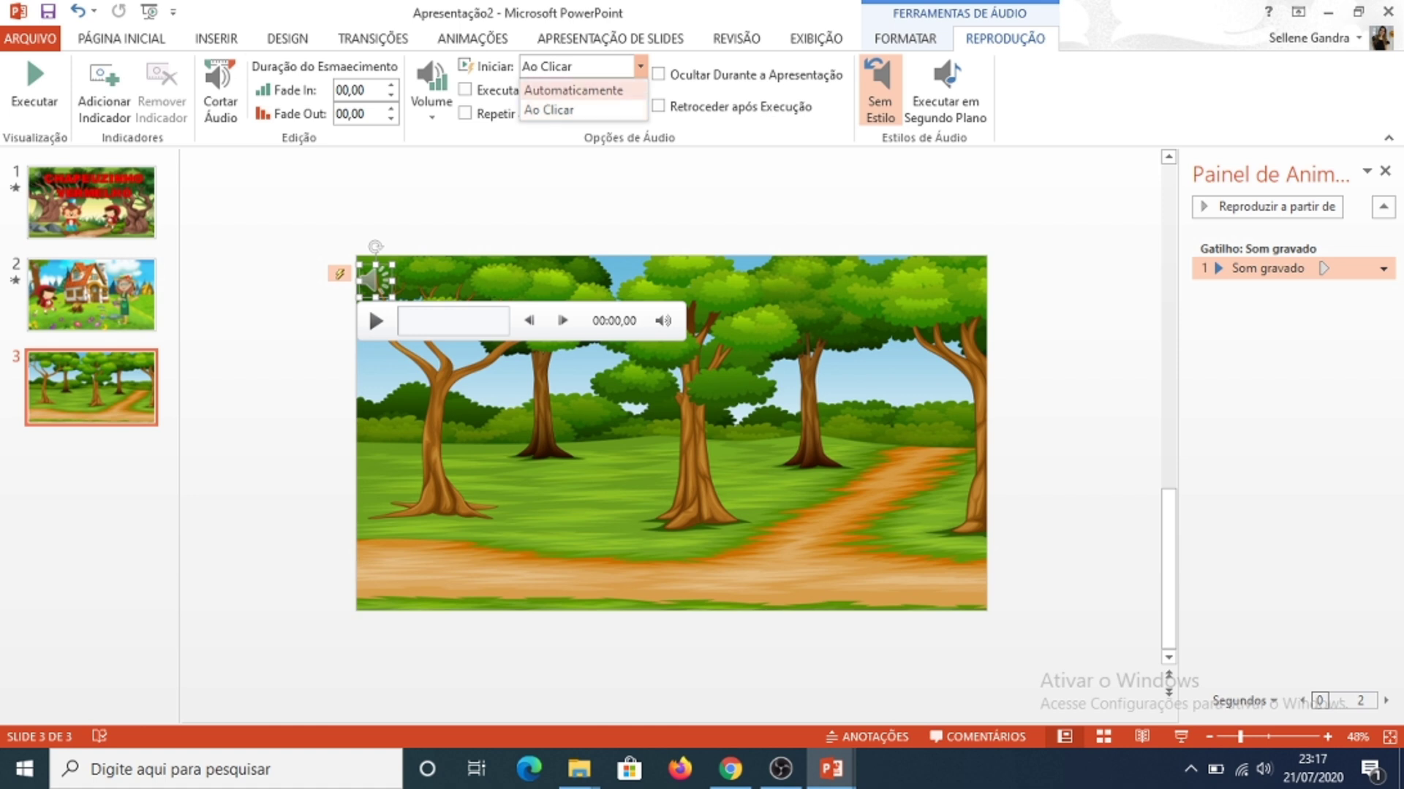
pyautogui.click(570, 89)
pyautogui.press('Escape')
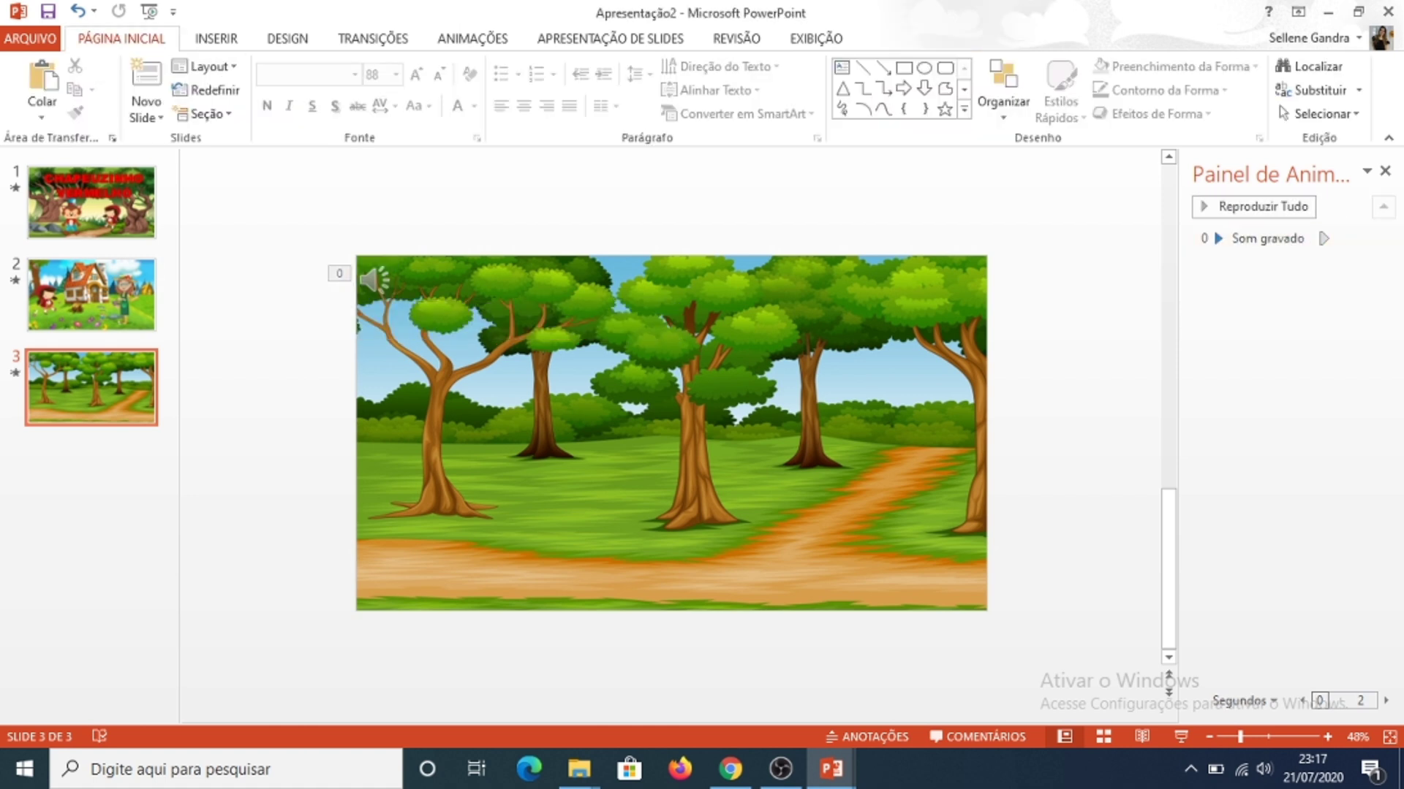
# Step: Copy the Little Red Riding Hood picture from slide 3 of CHAPEUZINHO VERMELHO 2 into Apresentação2, placing it at the slide's lower left
pyautogui.moveTo(831, 769)
pyautogui.click(720, 672)
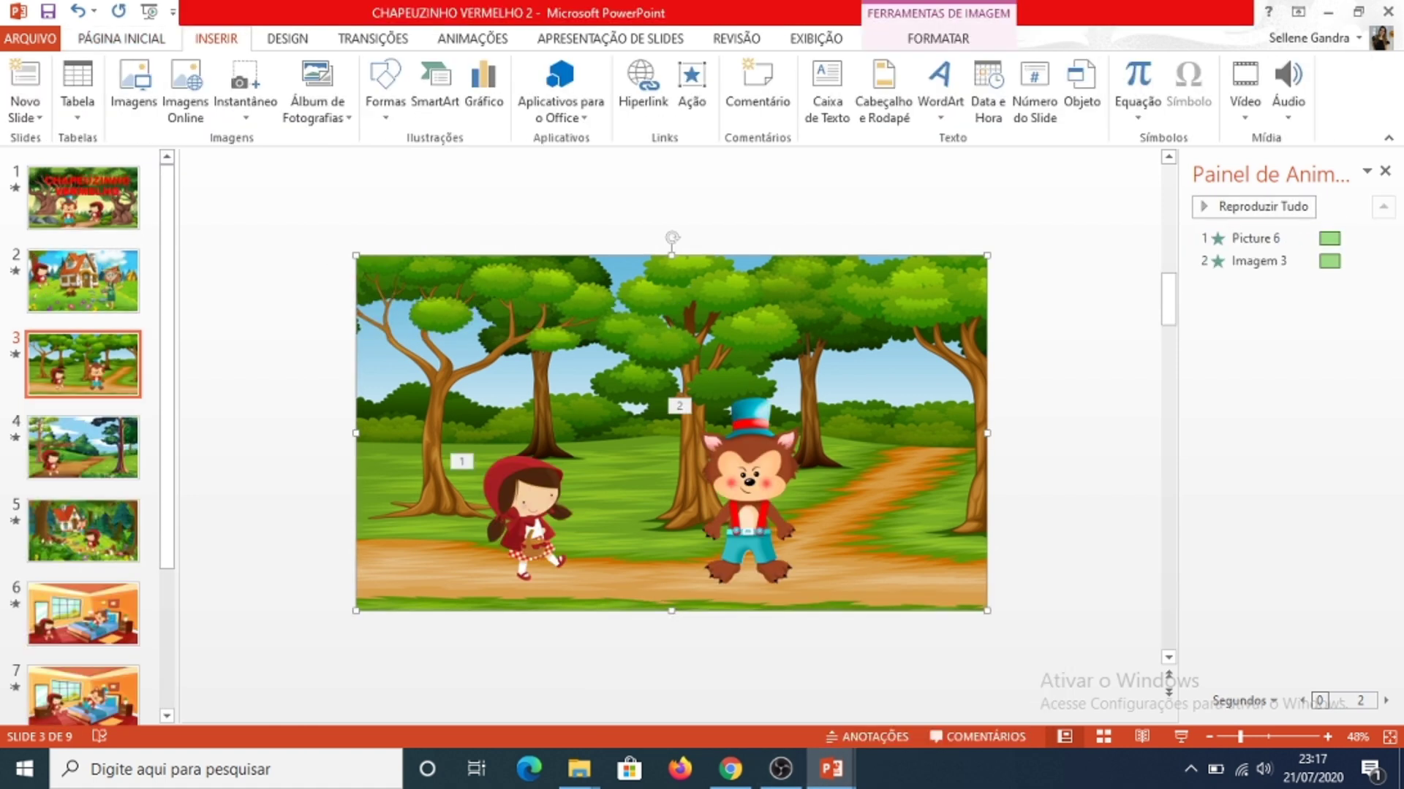
pyautogui.click(527, 512)
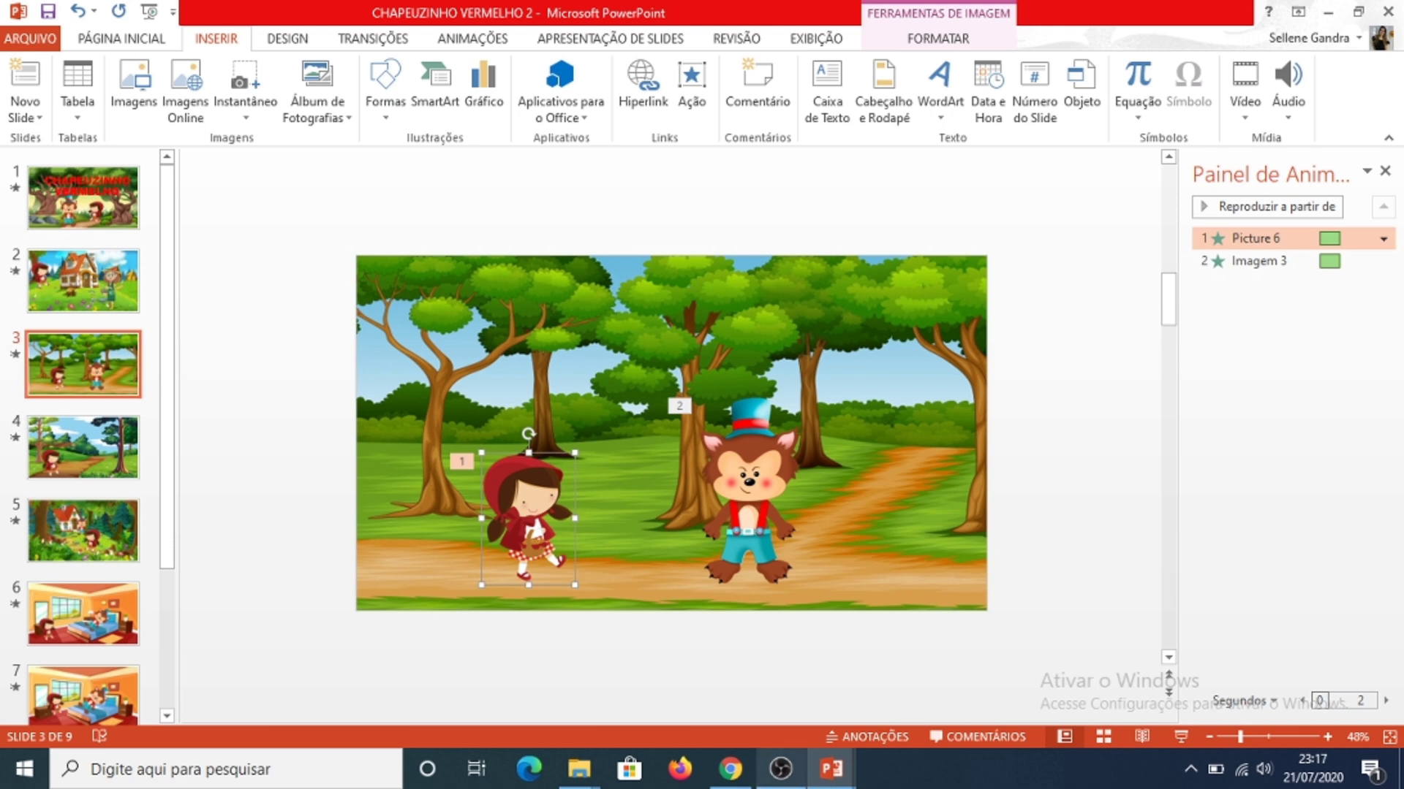
pyautogui.moveTo(831, 769)
pyautogui.click(939, 676)
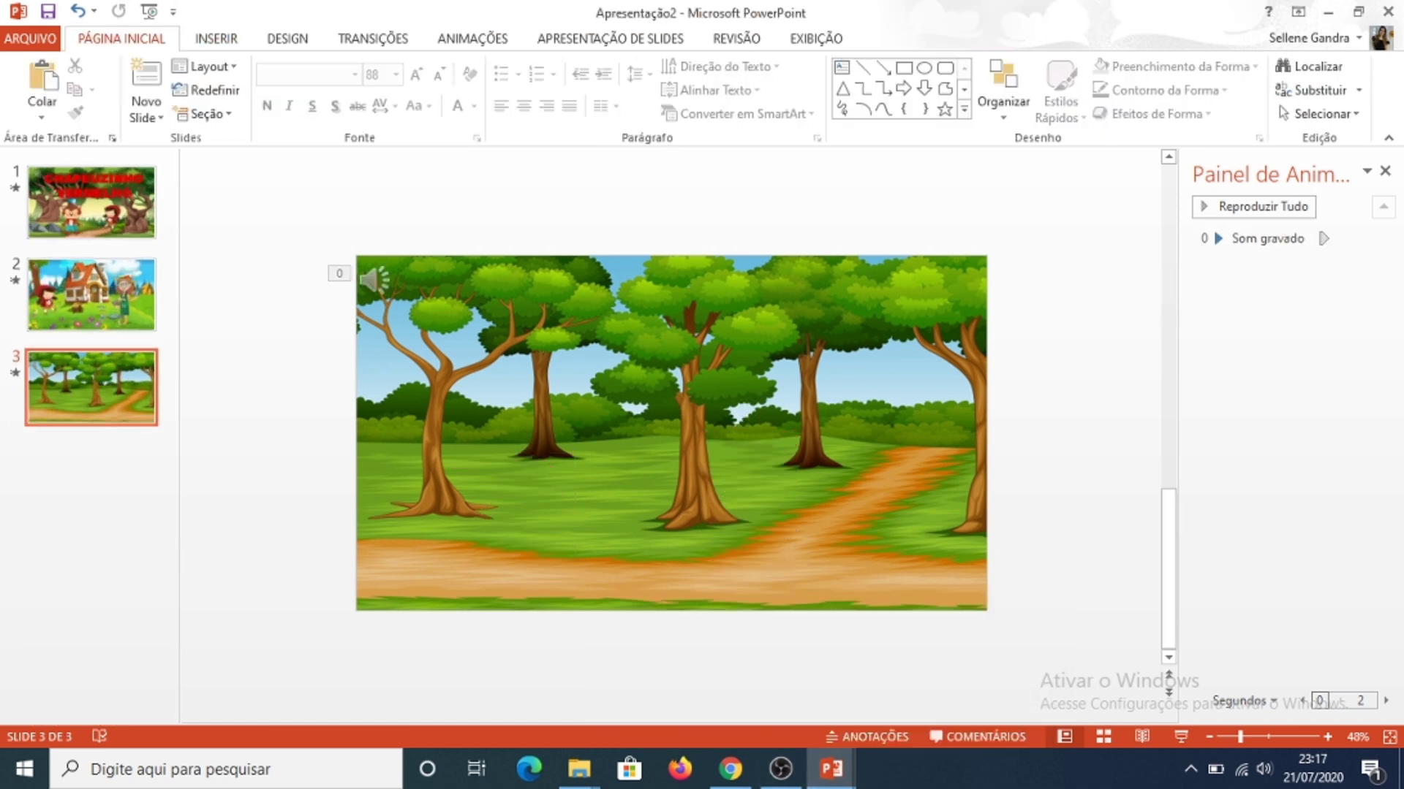
pyautogui.hotkey('ctrl', 'v')
pyautogui.moveTo(528, 519); pyautogui.dragTo(430, 526)
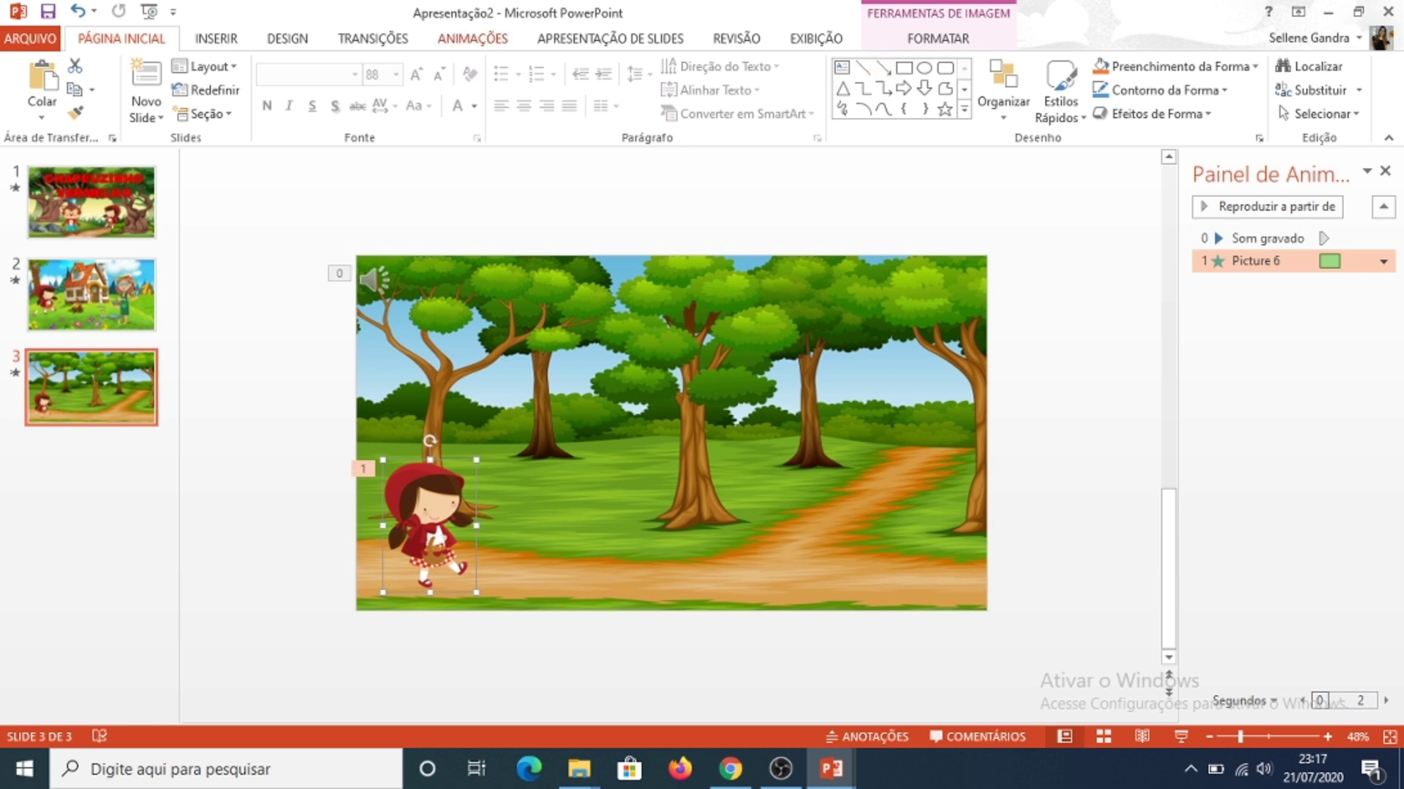
# Step: Replace the girl's animation with a custom motion path running along the dirt path toward the right tree area
pyautogui.click(472, 38)
pyautogui.click(760, 108)
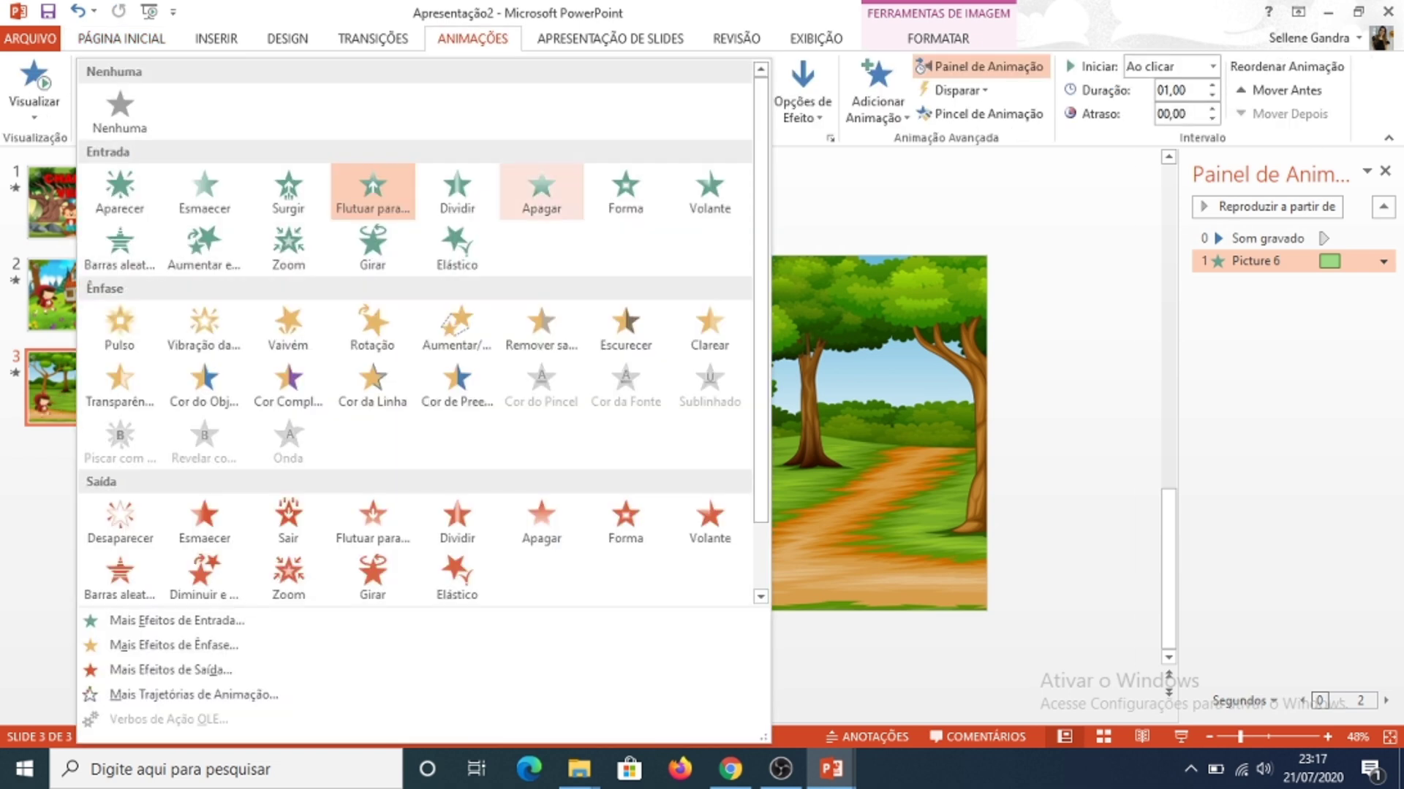
pyautogui.moveTo(760, 109); pyautogui.dragTo(761, 179)
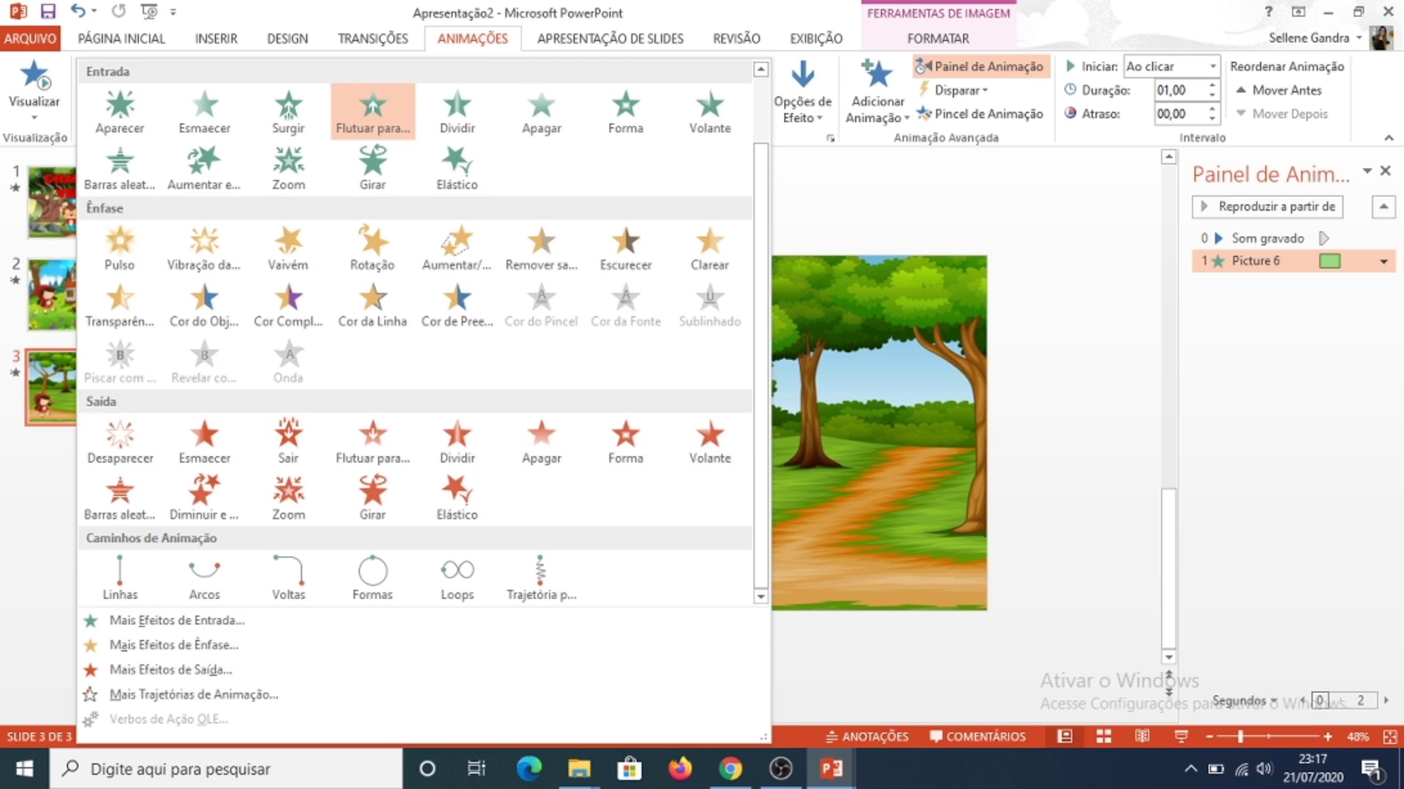
pyautogui.click(541, 579)
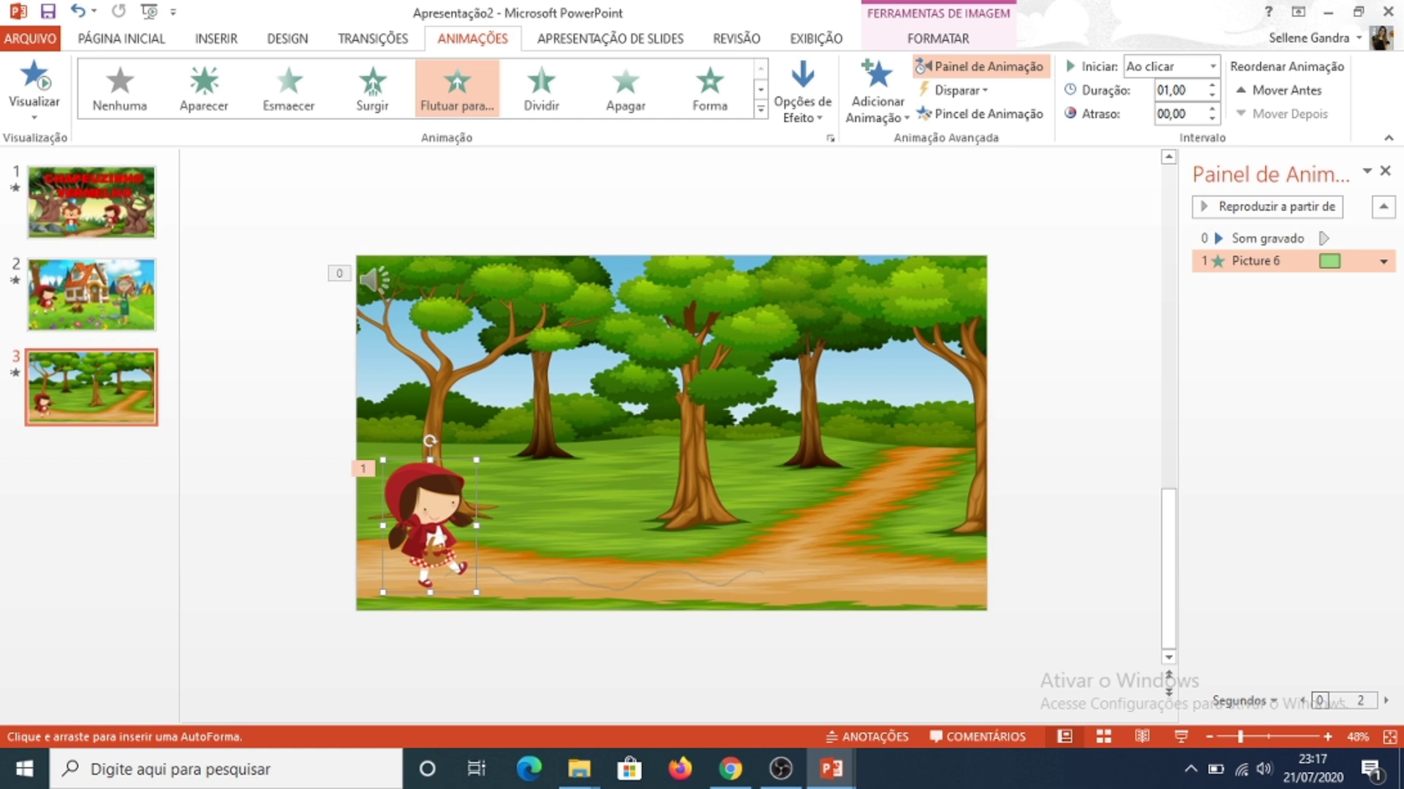
pyautogui.doubleClick(764, 572)
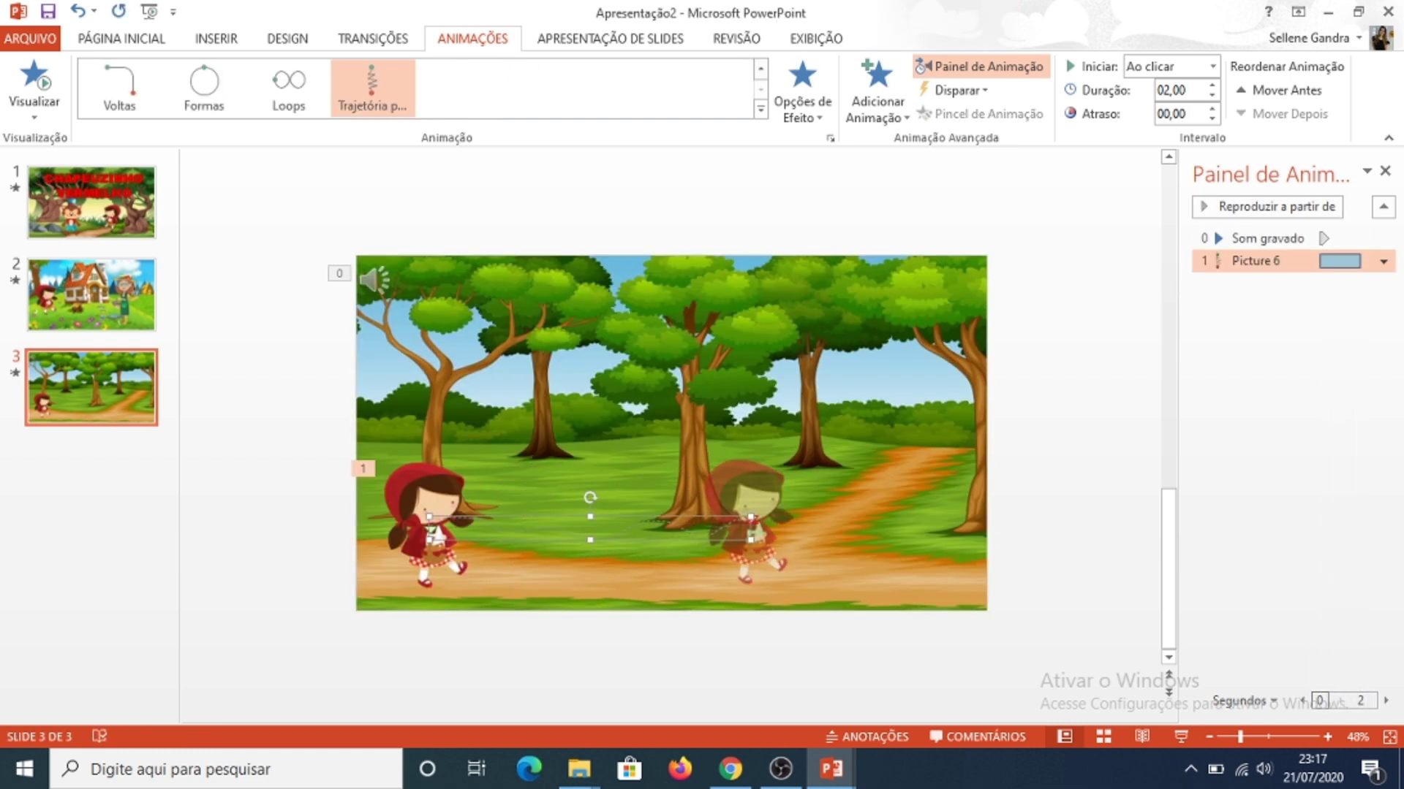
# Step: Copy the wolf picture from slide 3 of CHAPEUZINHO VERMELHO 2 into Apresentação2, placing it on the right side of the slide
pyautogui.moveTo(832, 769)
pyautogui.click(716, 694)
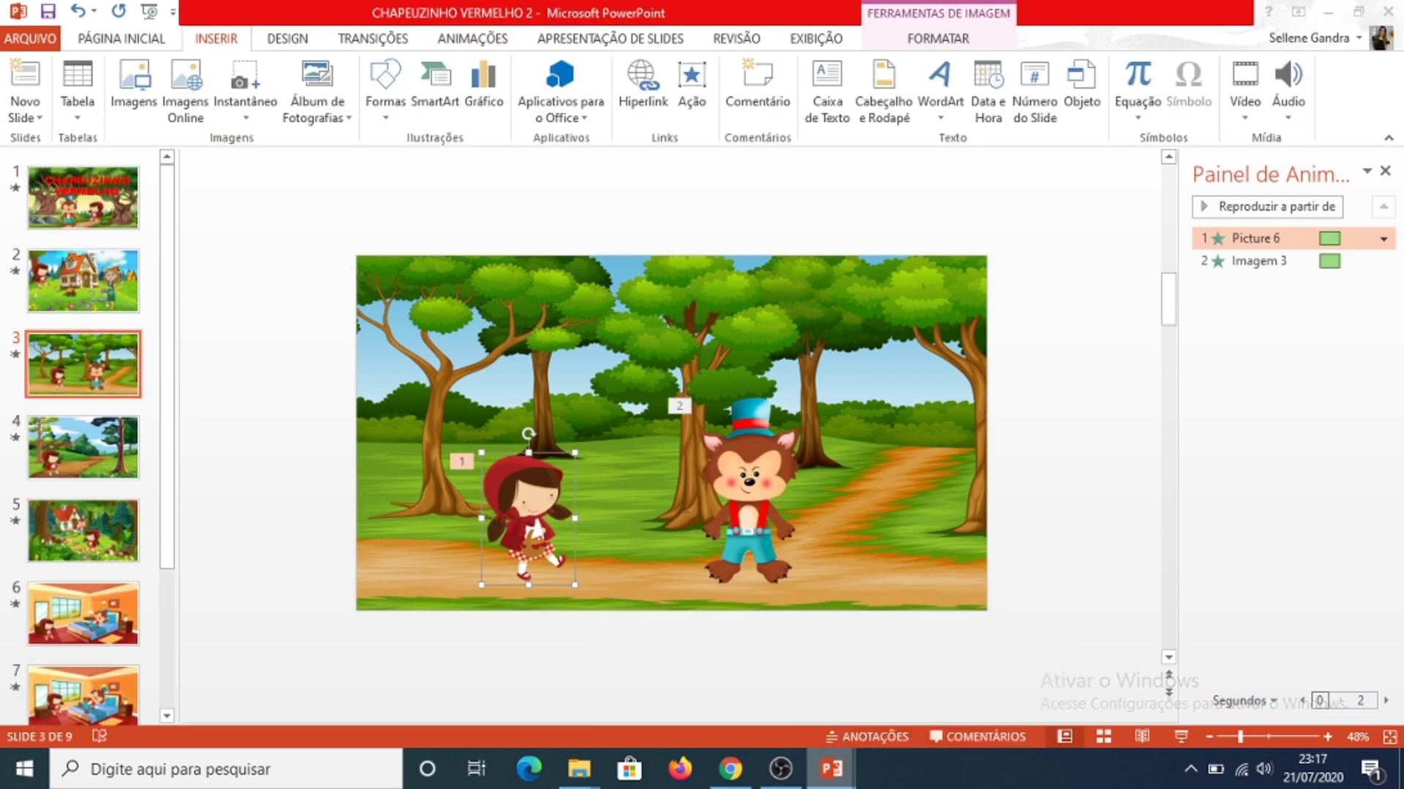
pyautogui.click(749, 489)
pyautogui.moveTo(832, 769)
pyautogui.click(959, 687)
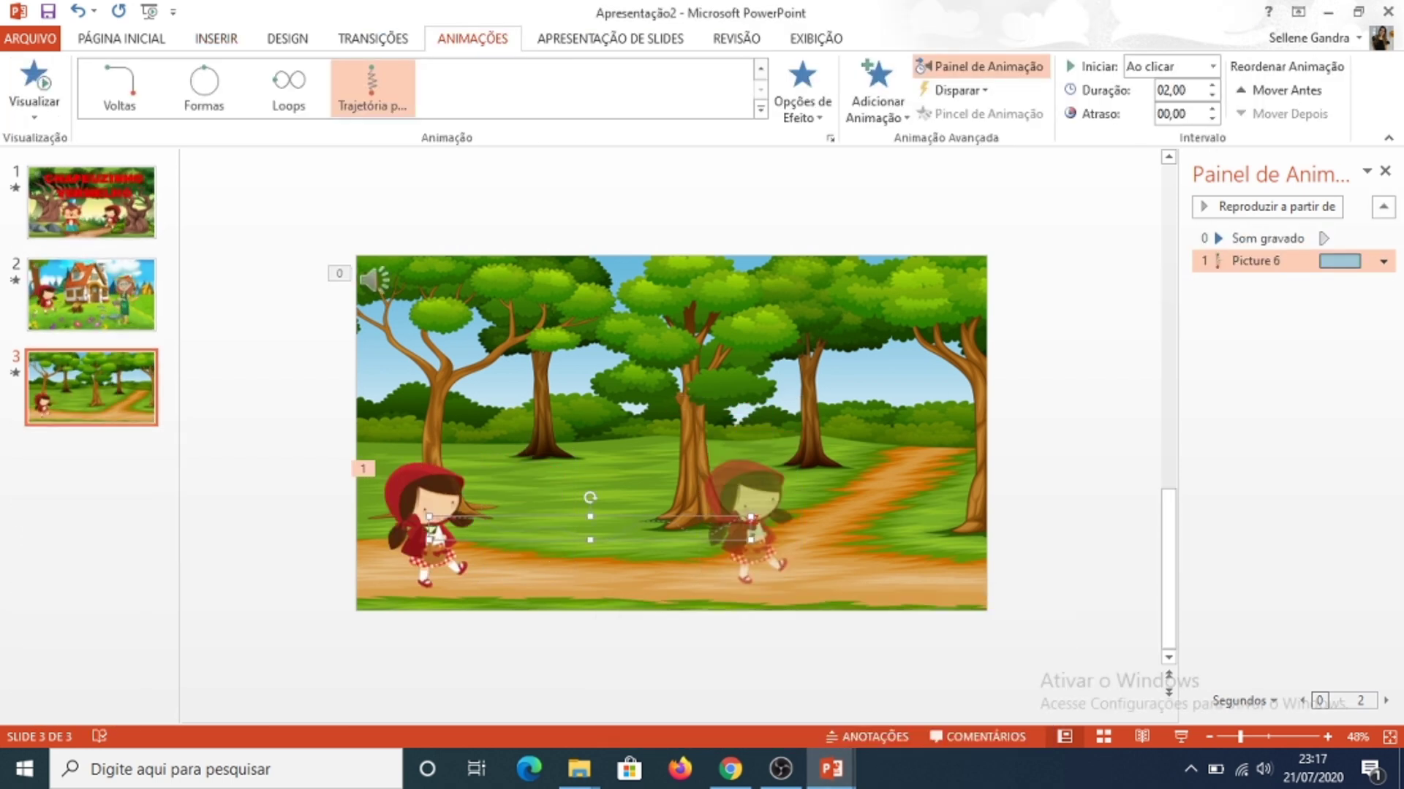
pyautogui.hotkey('ctrl', 'v')
pyautogui.moveTo(750, 490); pyautogui.dragTo(904, 486)
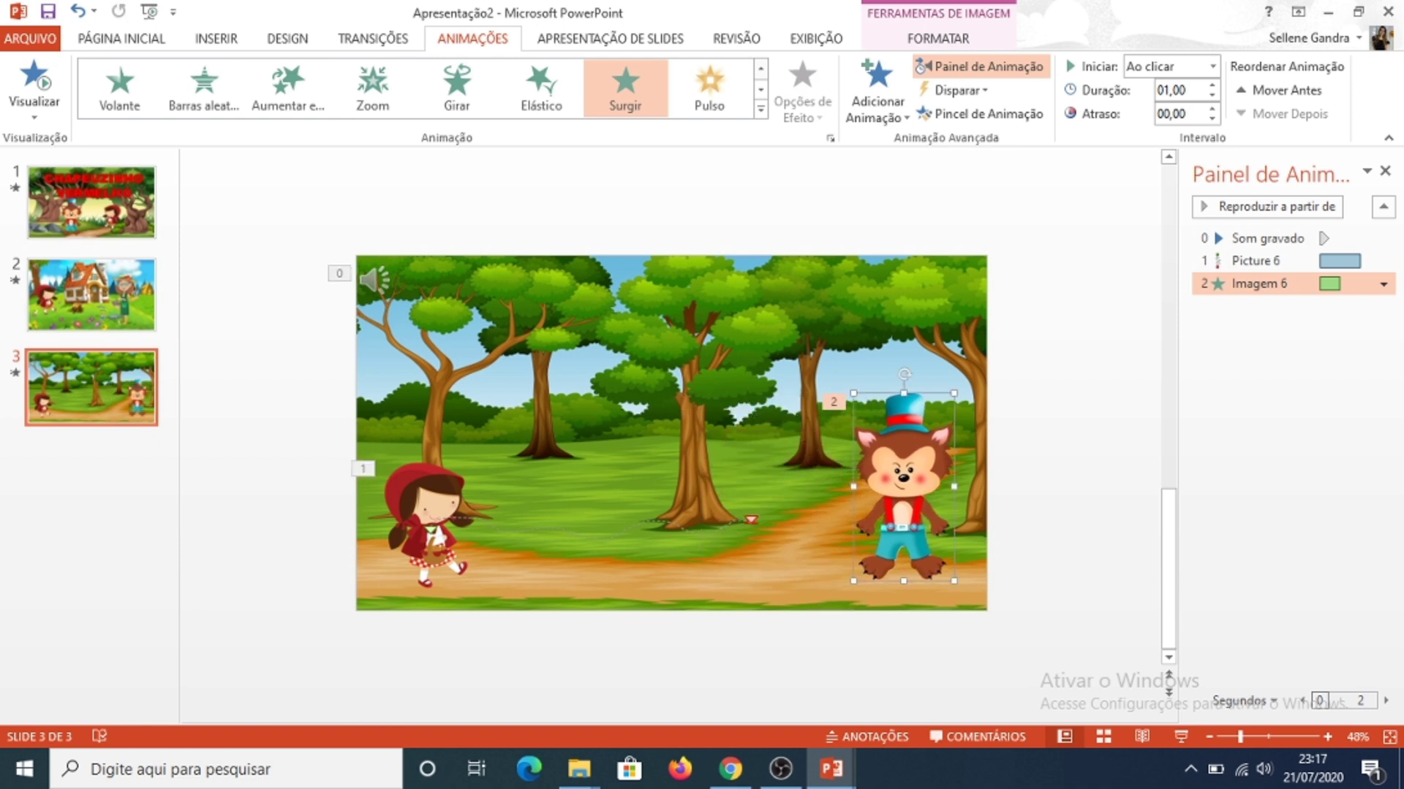
pyautogui.press('Escape')
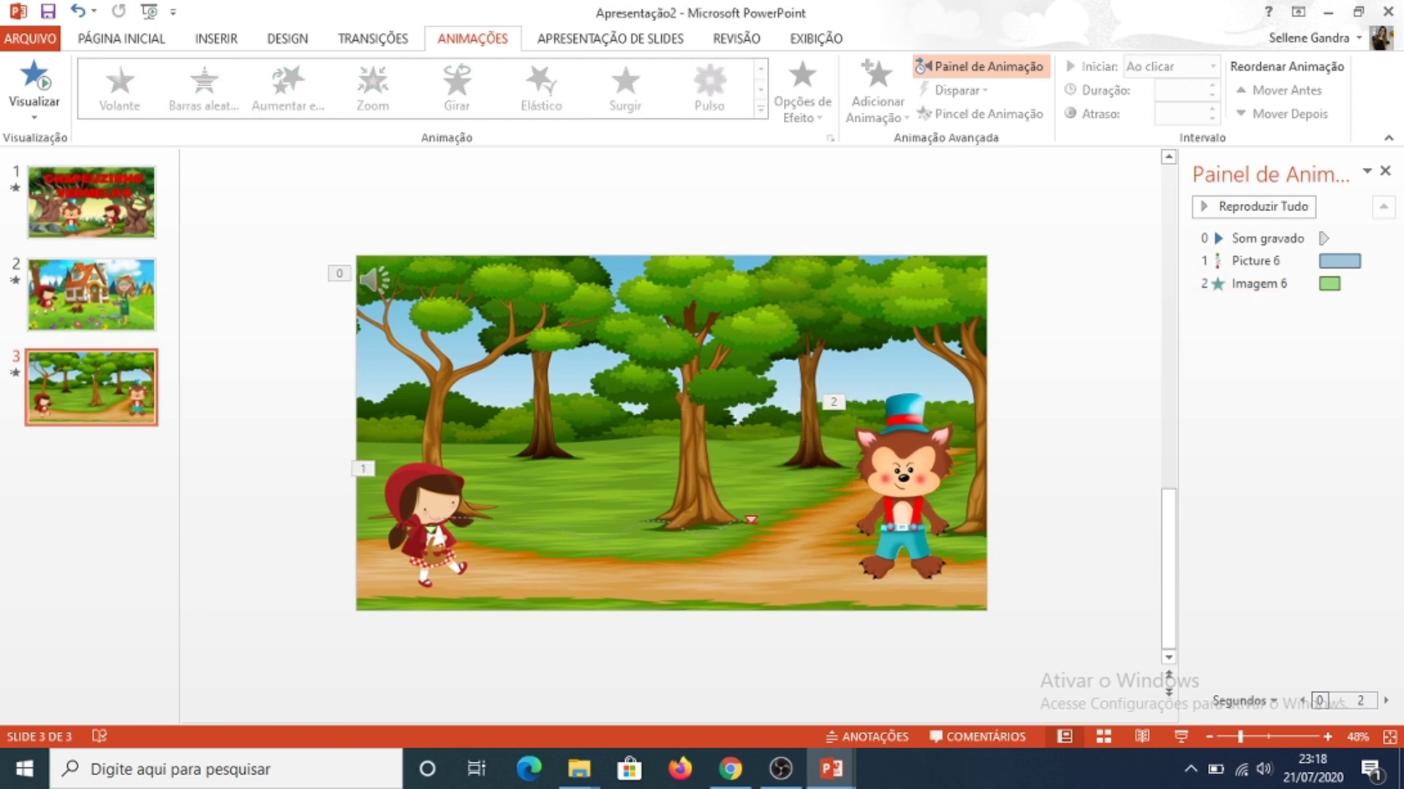
# Step: Record an audio clip on slide 3, place its icon on the wolf's trousers and set it to start Automaticamente
pyautogui.click(215, 38)
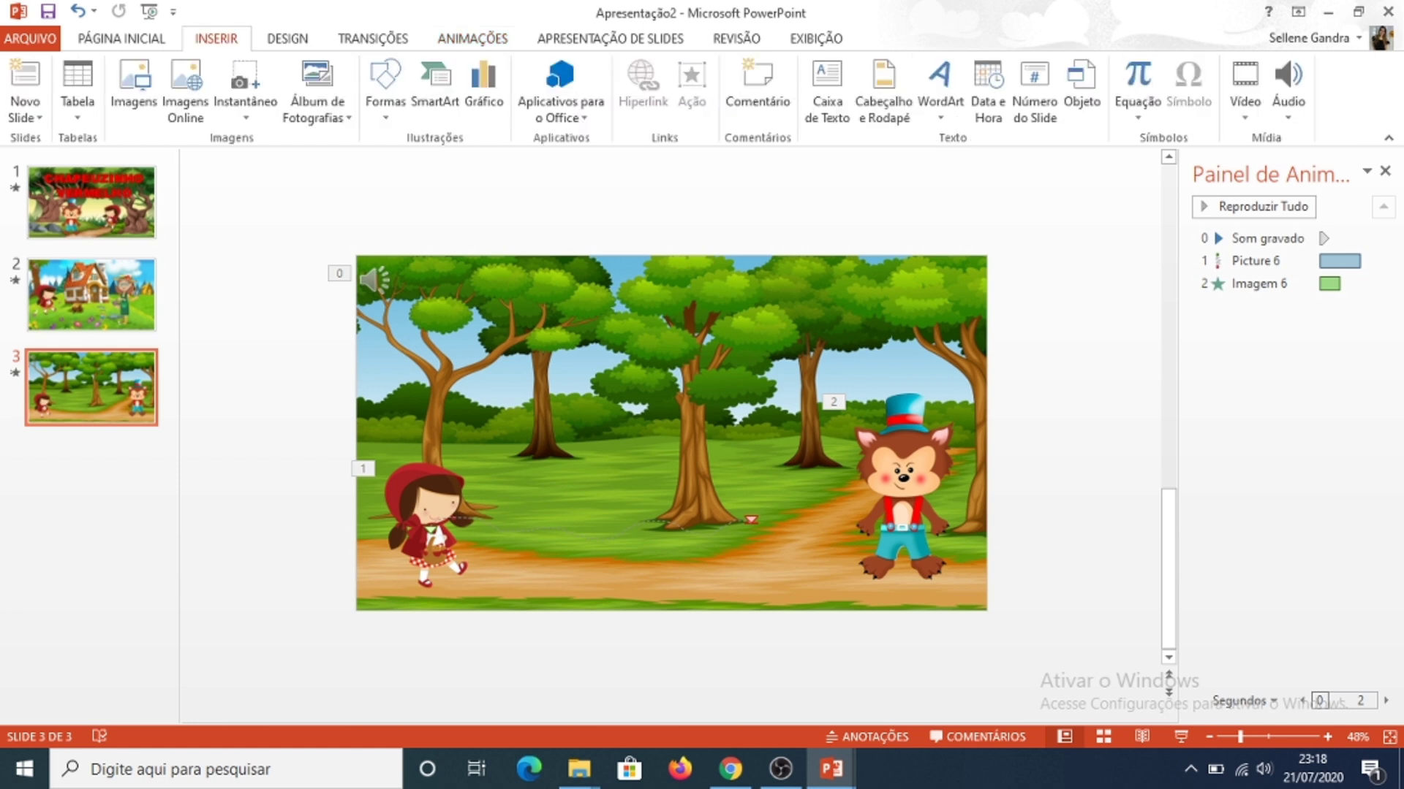
pyautogui.click(1288, 102)
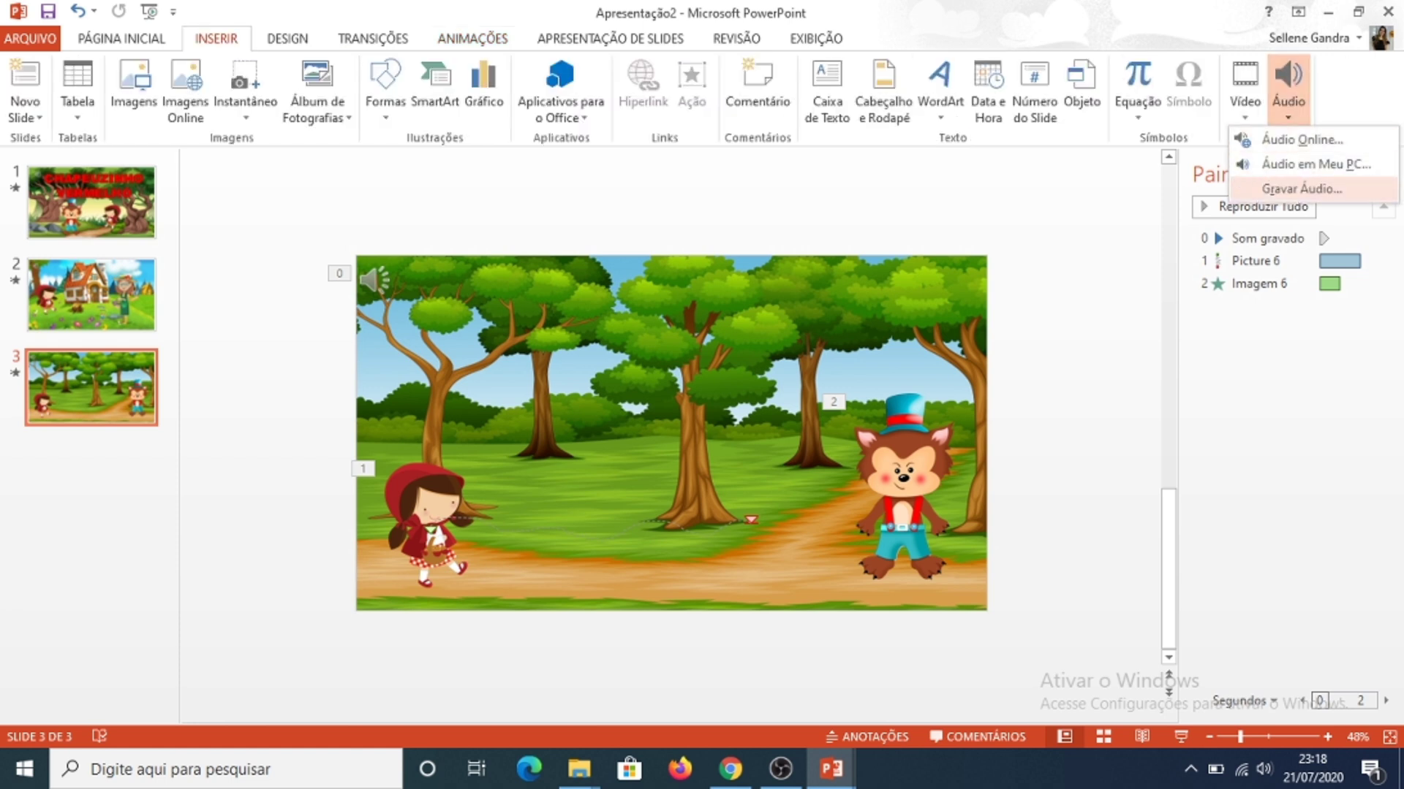
pyautogui.click(1301, 188)
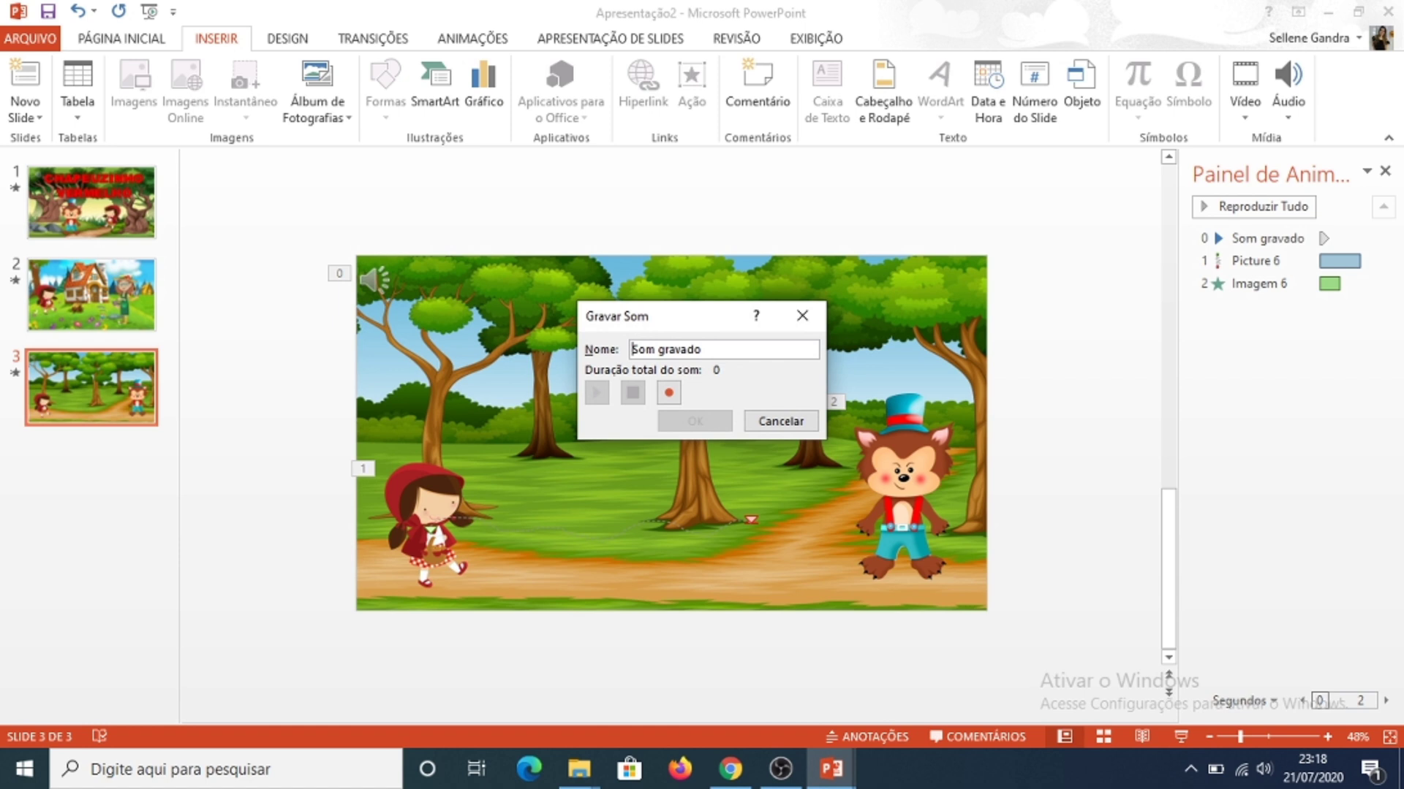
pyautogui.click(668, 392)
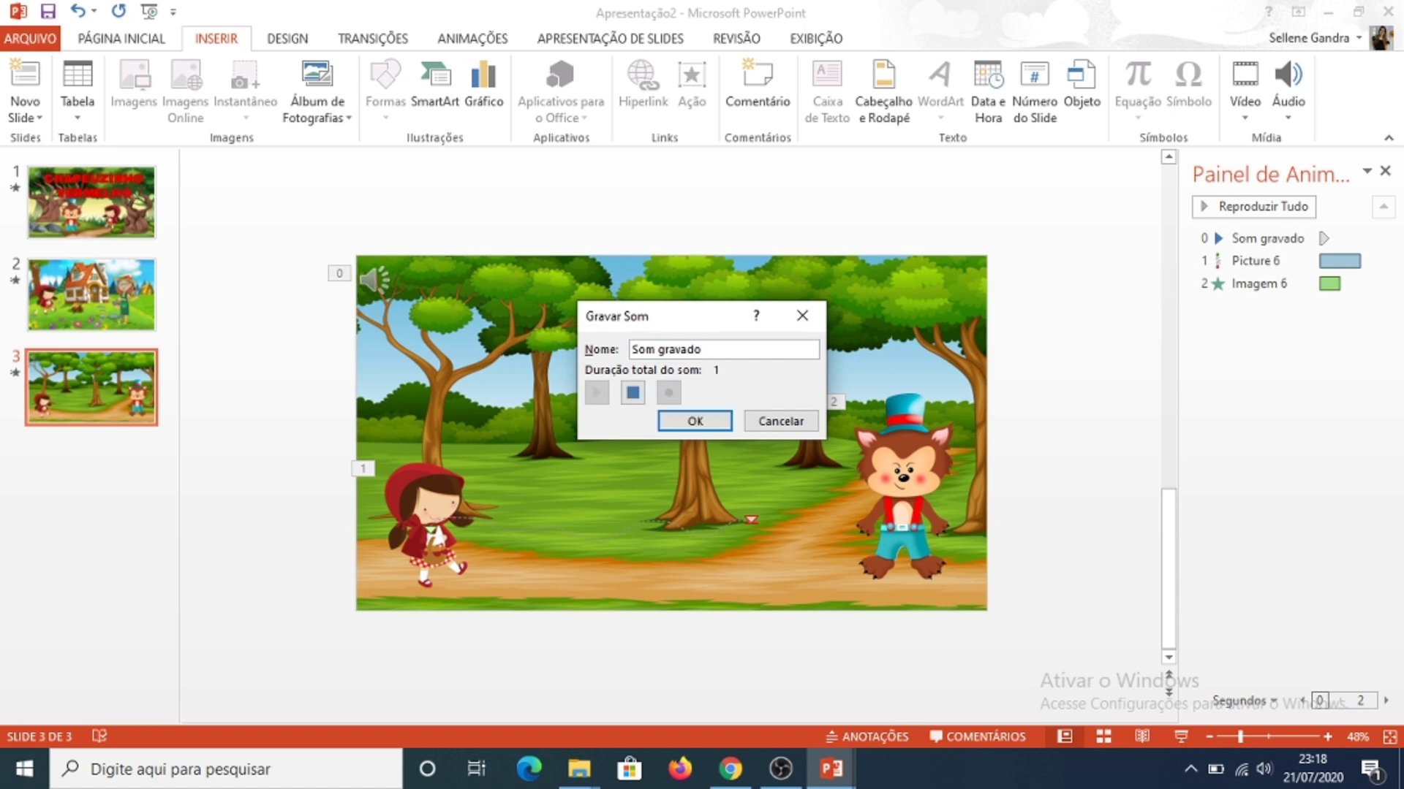
pyautogui.press('Return')
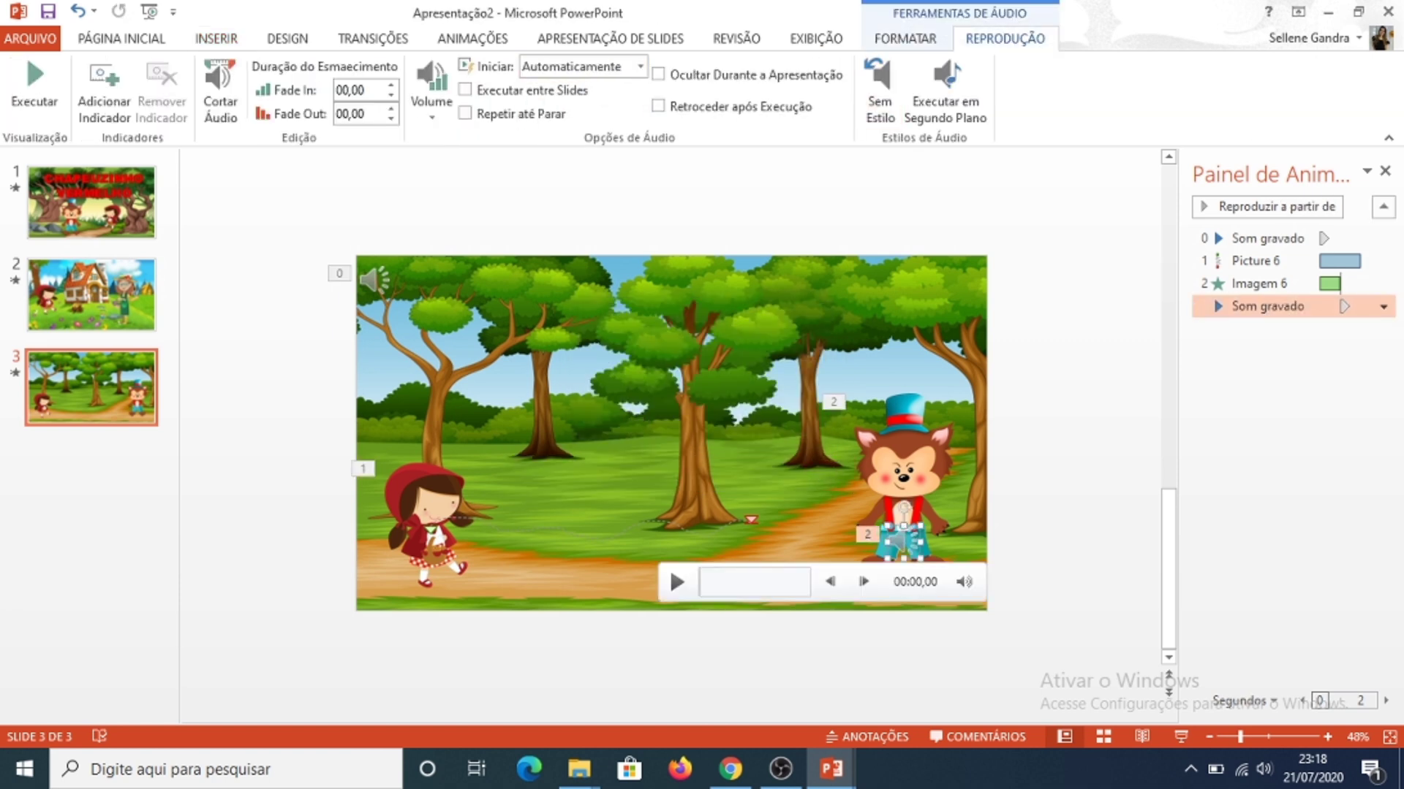
# Step: Record another audio clip, place its icon on the girl's face and set it to start Automaticamente
pyautogui.click(216, 38)
pyautogui.click(1288, 110)
pyautogui.click(1296, 187)
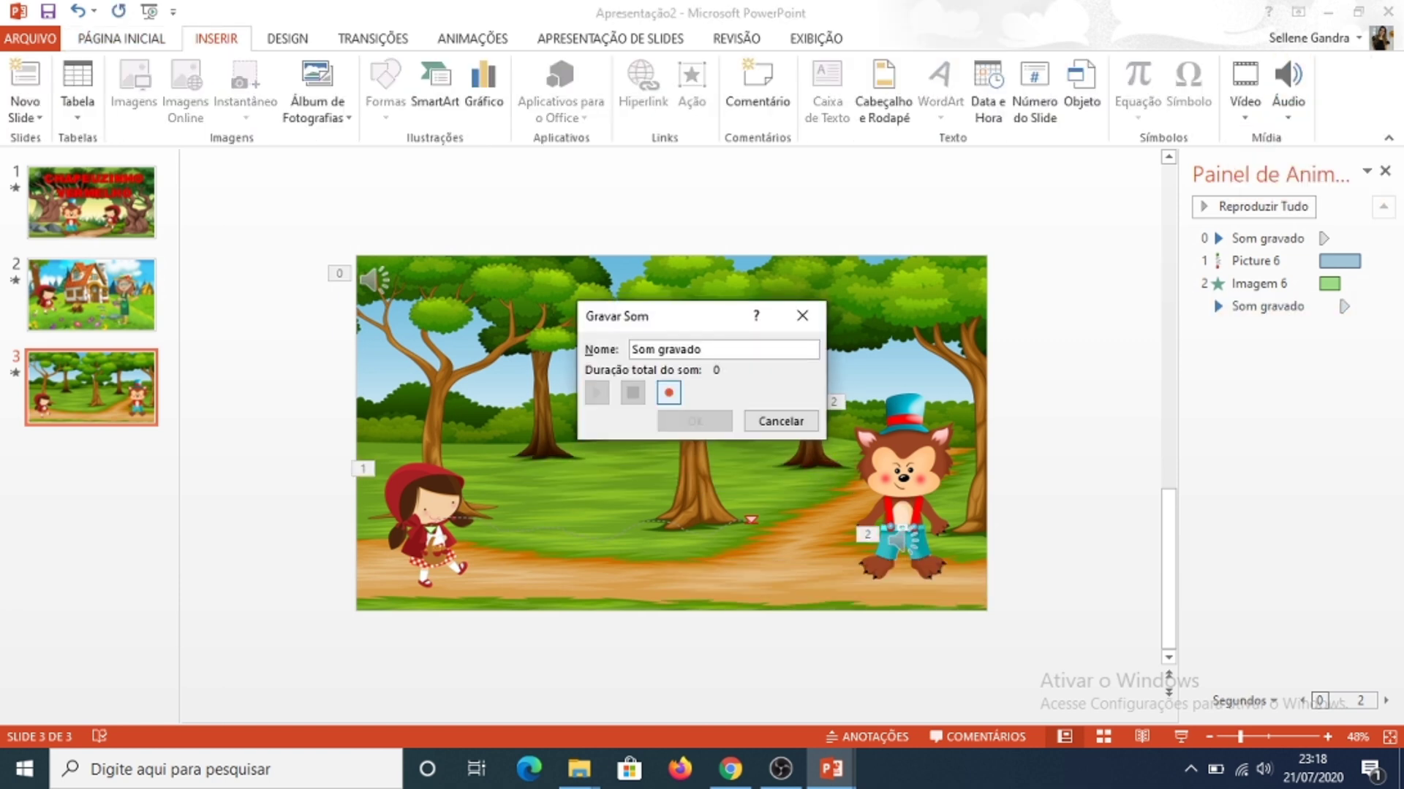
pyautogui.click(668, 393)
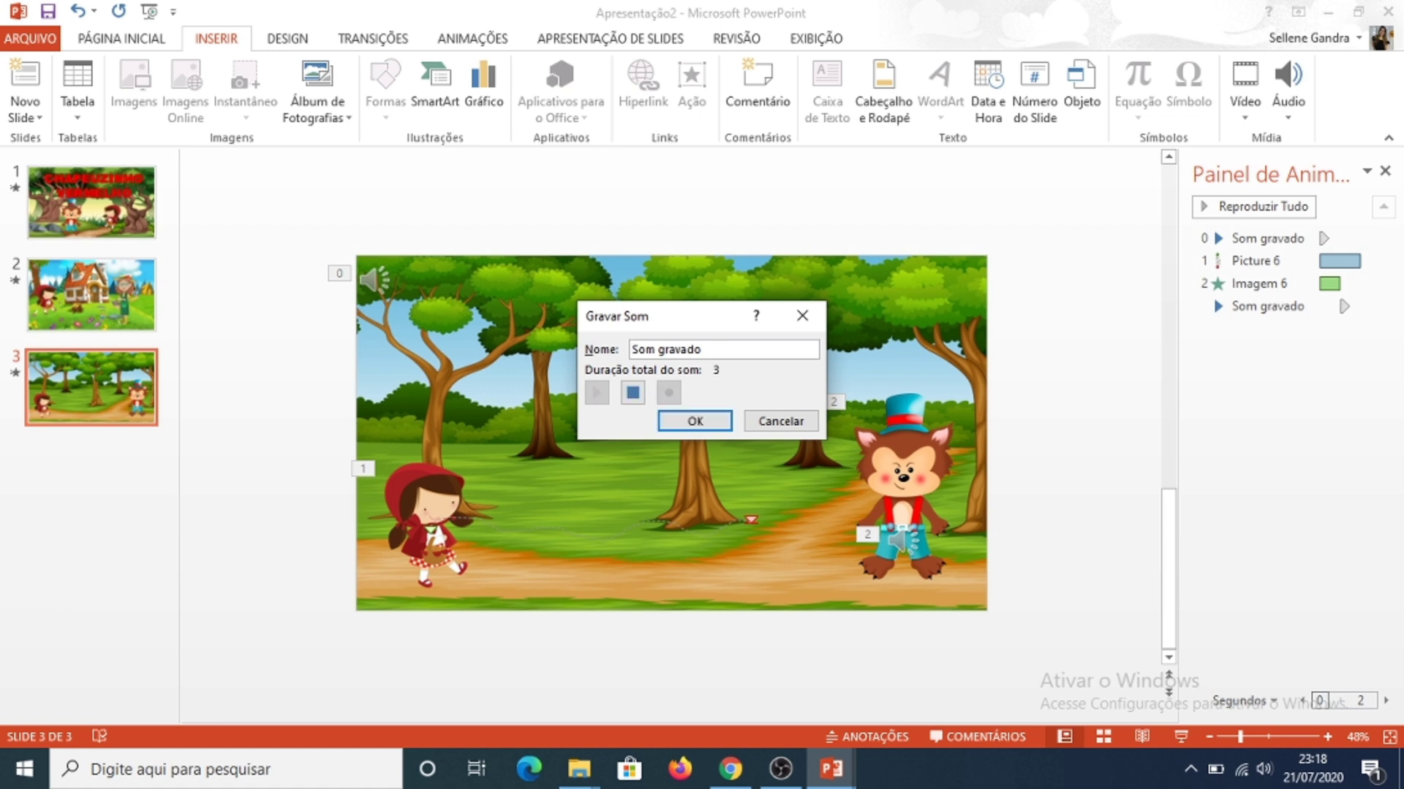
pyautogui.press('Return')
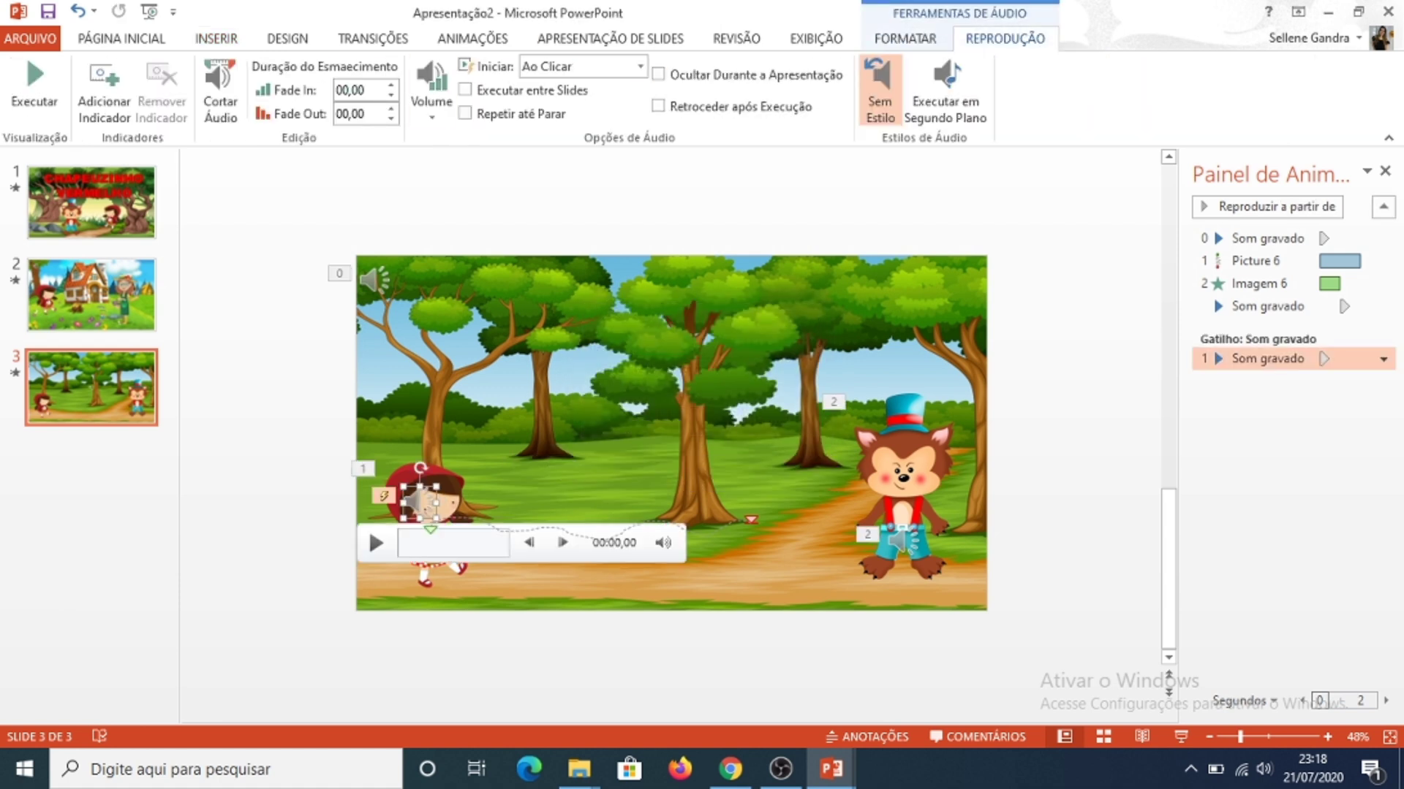
pyautogui.click(639, 66)
pyautogui.click(571, 87)
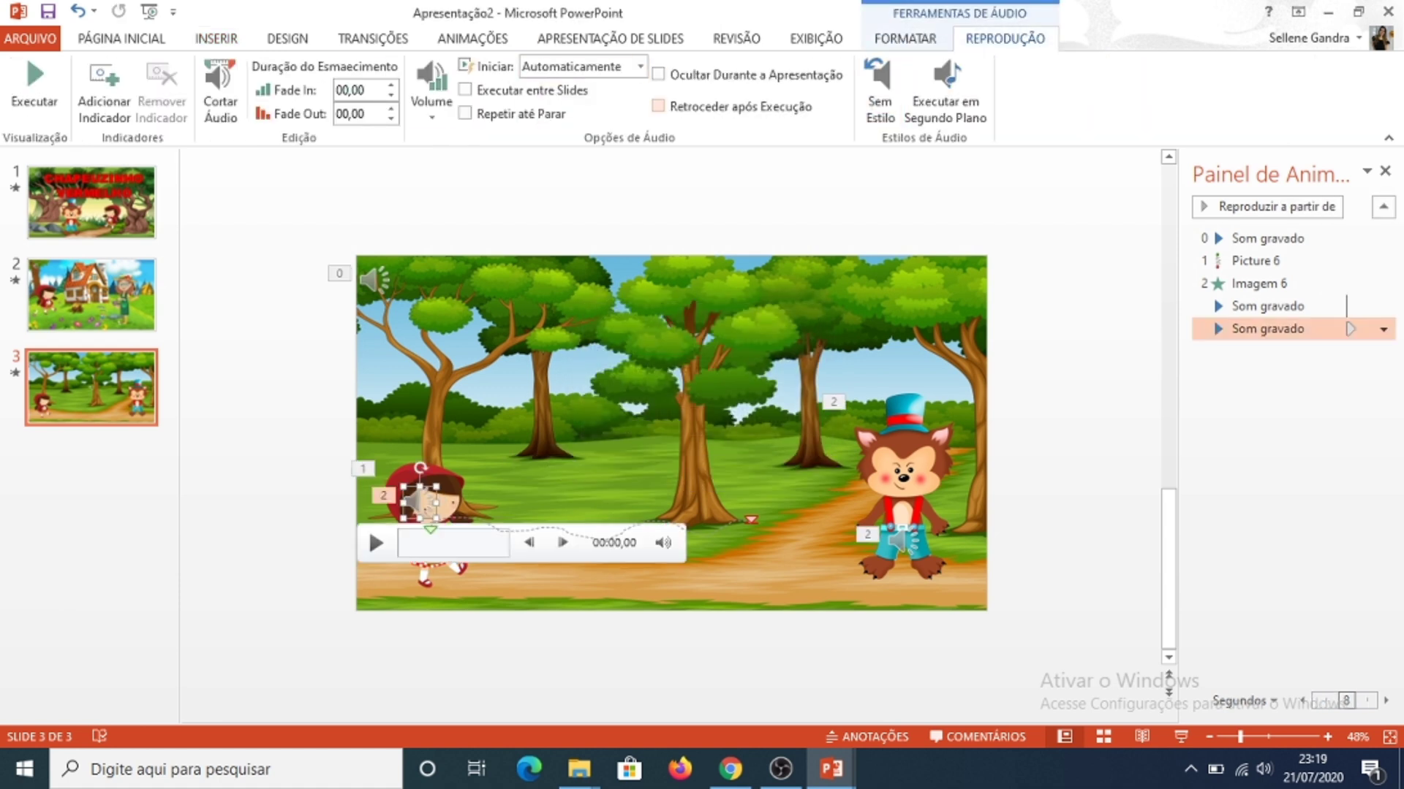
# Step: Record another audio clip, place its icon at the right of the wolf's feet and set it to start Automaticamente
pyautogui.click(121, 39)
pyautogui.click(216, 38)
pyautogui.click(1288, 91)
pyautogui.click(1305, 184)
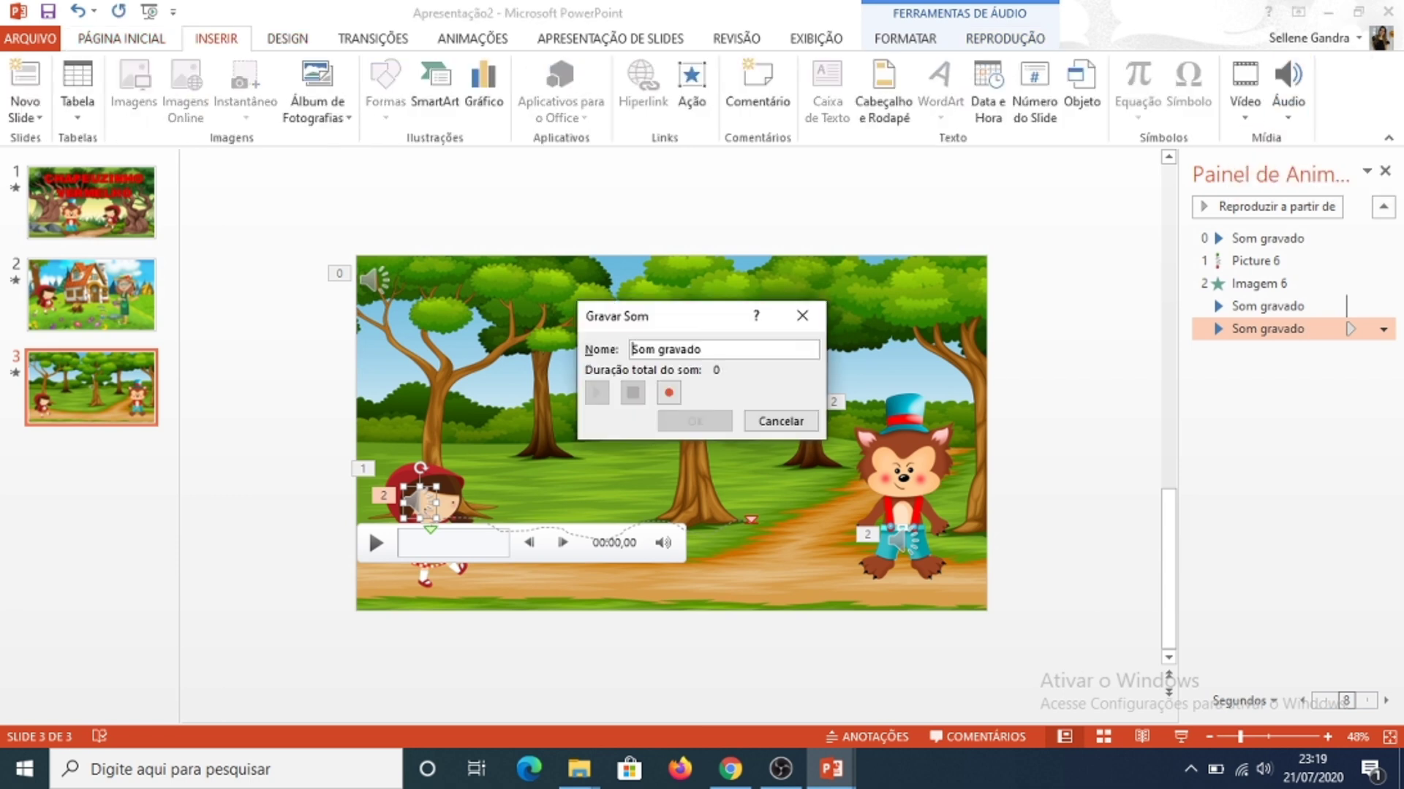
pyautogui.click(669, 393)
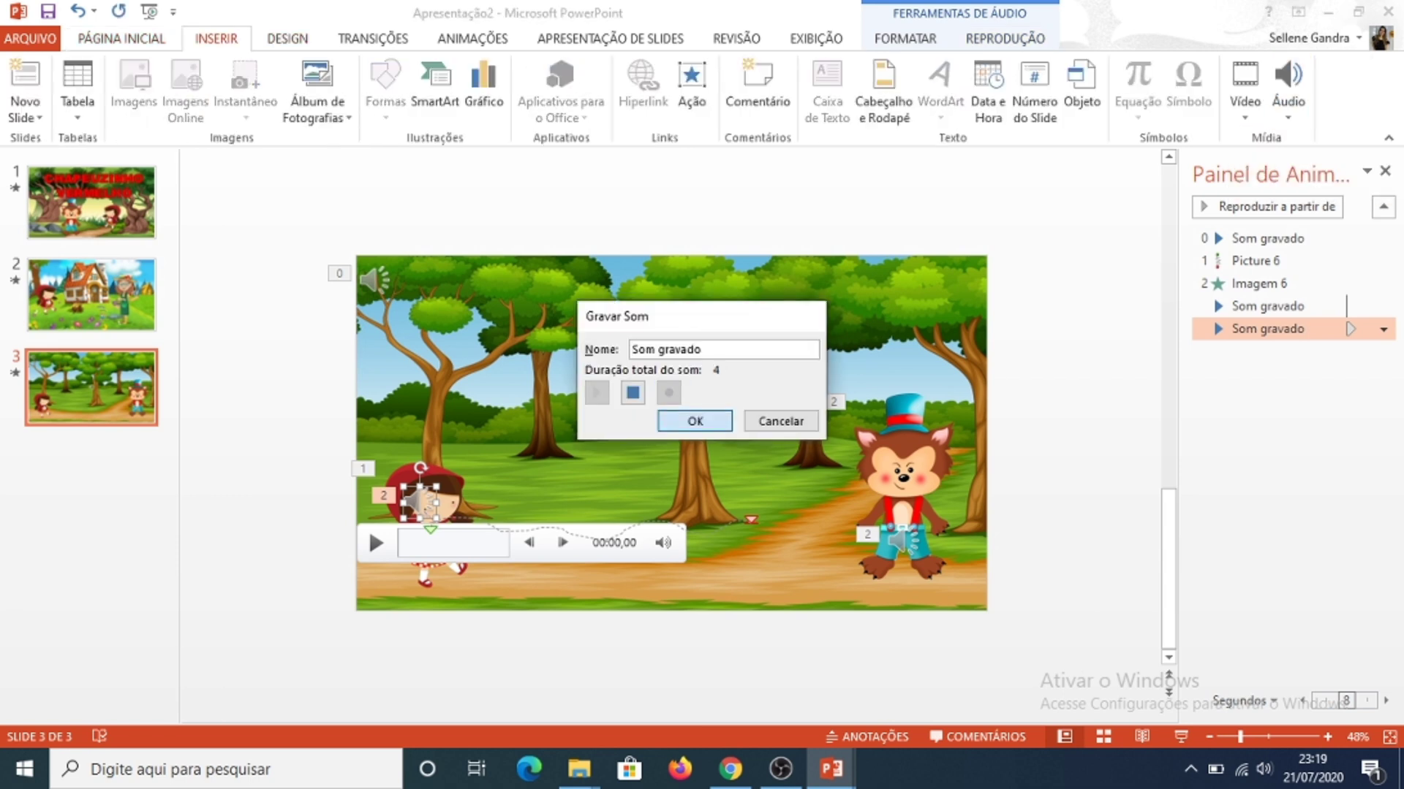
pyautogui.click(694, 421)
pyautogui.moveTo(421, 503); pyautogui.dragTo(938, 575)
pyautogui.click(1004, 39)
pyautogui.click(640, 67)
pyautogui.click(572, 87)
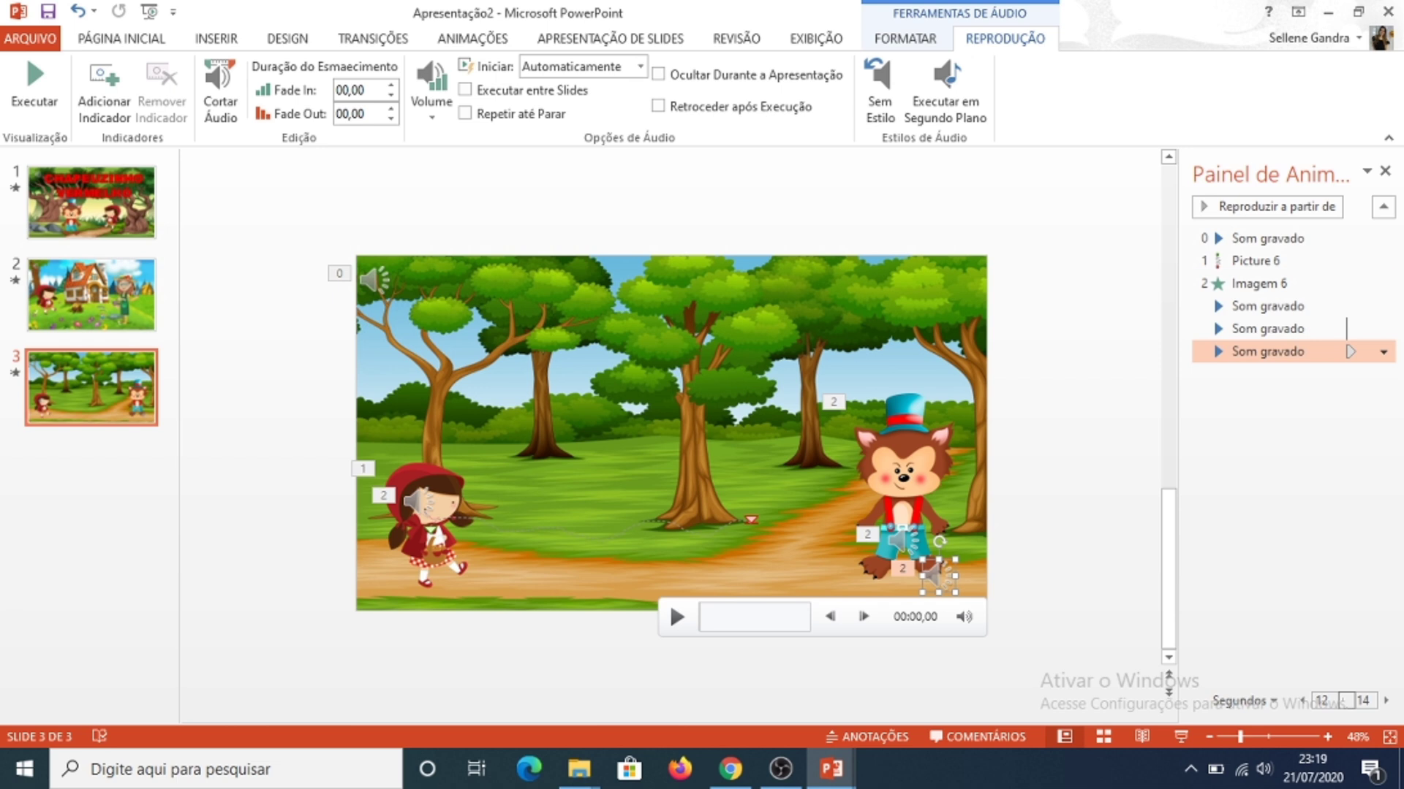
# Step: Record another audio clip, place its icon at the left of the girl's skirt and set it to start Automaticamente
pyautogui.click(216, 38)
pyautogui.click(1288, 91)
pyautogui.click(1303, 188)
pyautogui.click(668, 393)
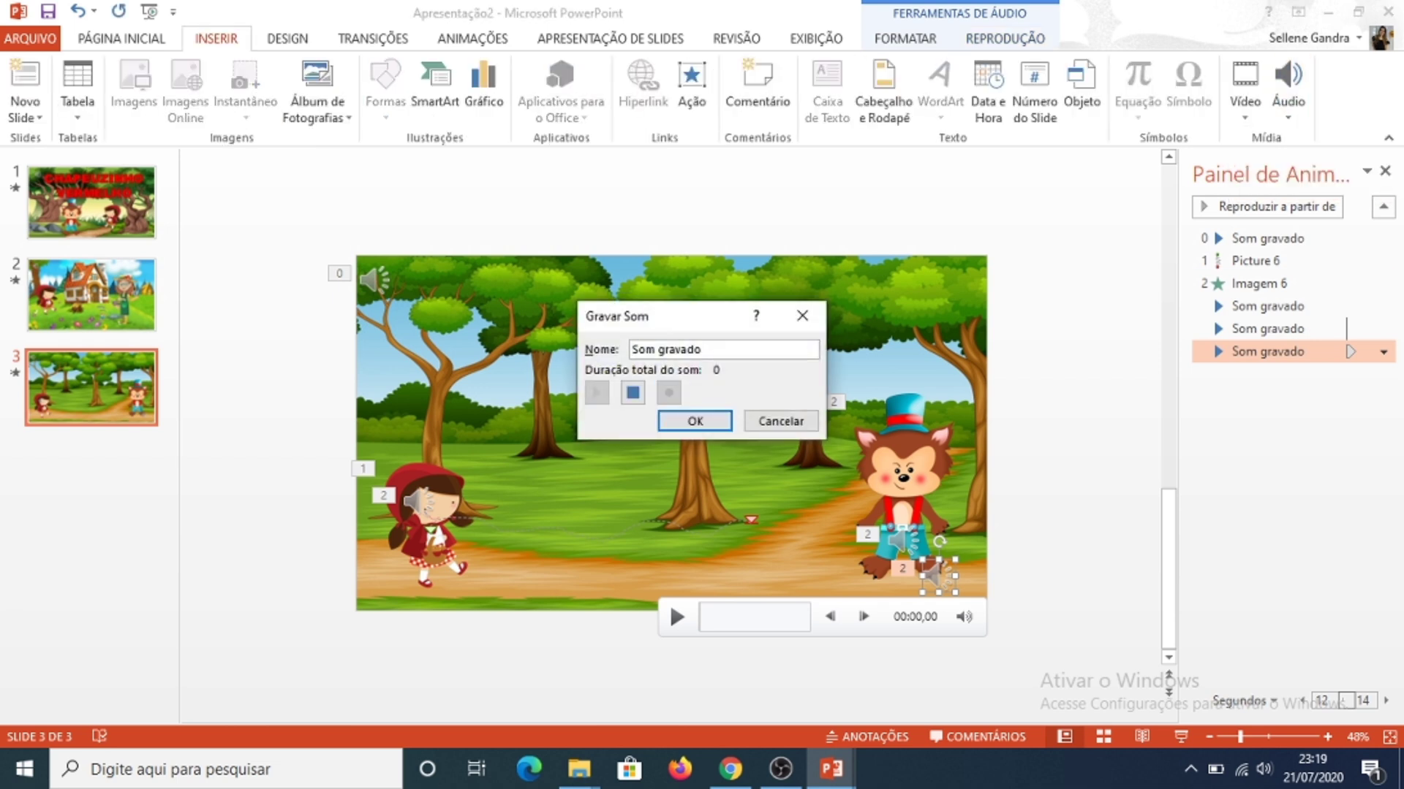
pyautogui.click(695, 421)
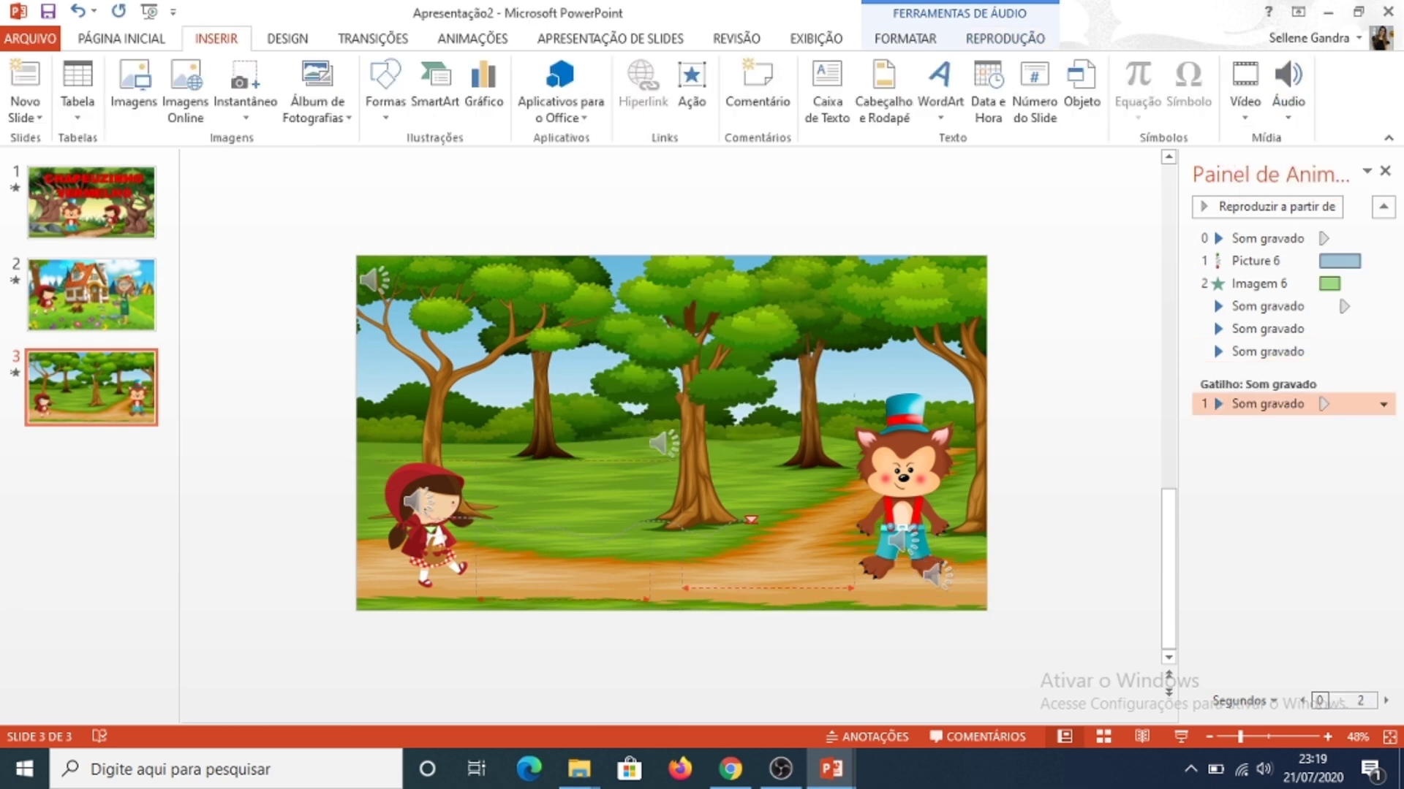
pyautogui.moveTo(667, 431); pyautogui.dragTo(376, 563)
pyautogui.click(1005, 39)
pyautogui.click(639, 66)
pyautogui.click(572, 87)
# Step: Record another audio clip, place its icon at the left of the wolf's feet and set it to start Automaticamente
pyautogui.click(216, 39)
pyautogui.click(1288, 92)
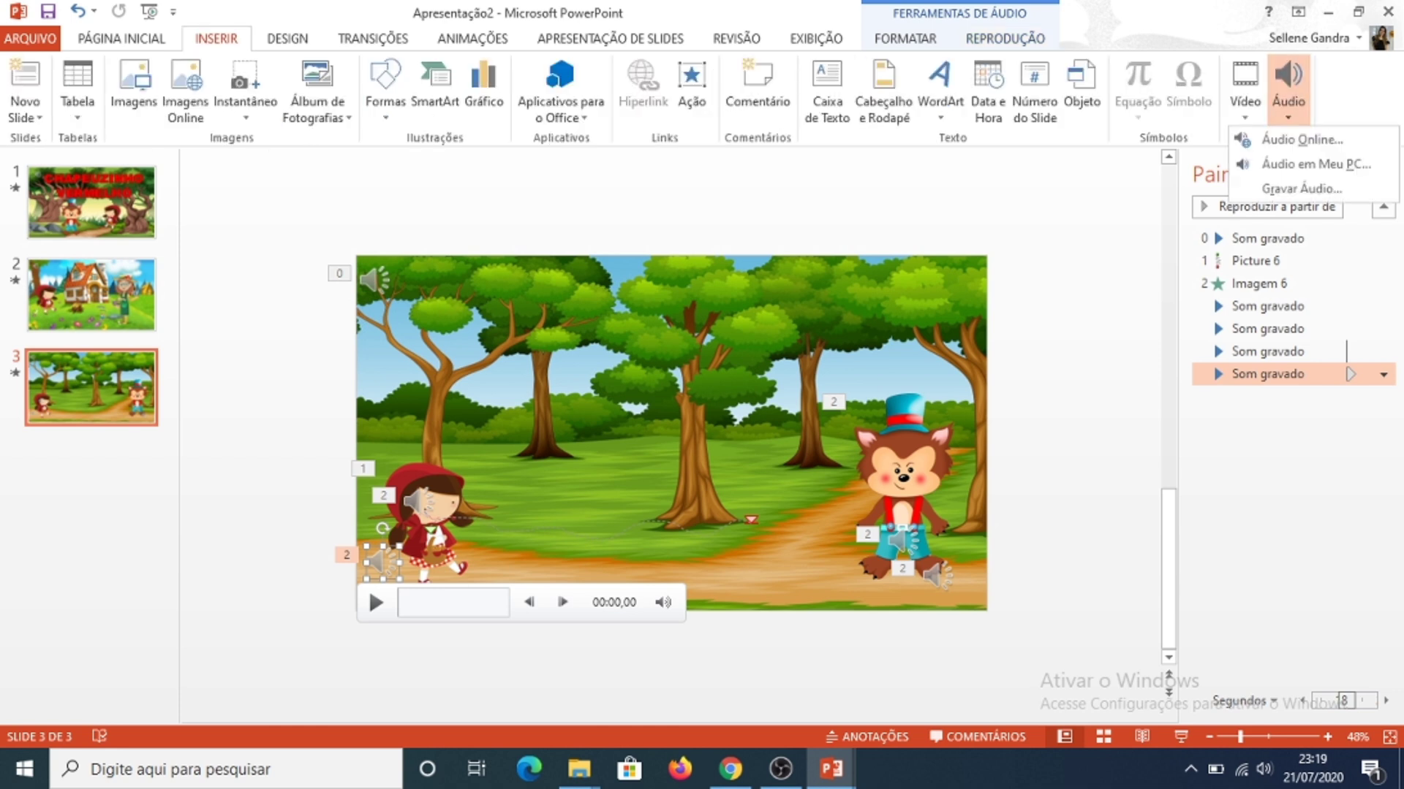
pyautogui.click(1303, 187)
pyautogui.click(669, 393)
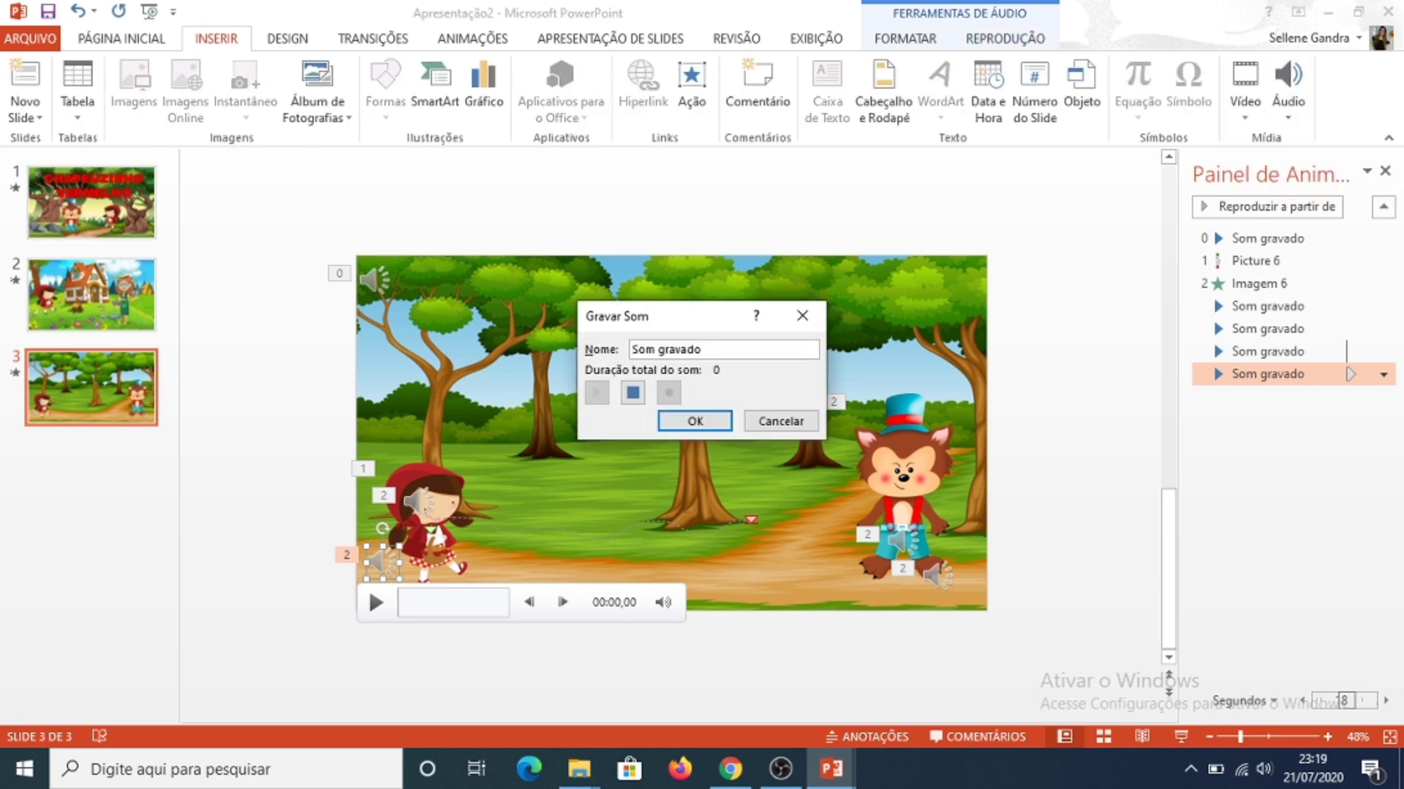
pyautogui.click(695, 421)
pyautogui.moveTo(667, 431); pyautogui.dragTo(851, 585)
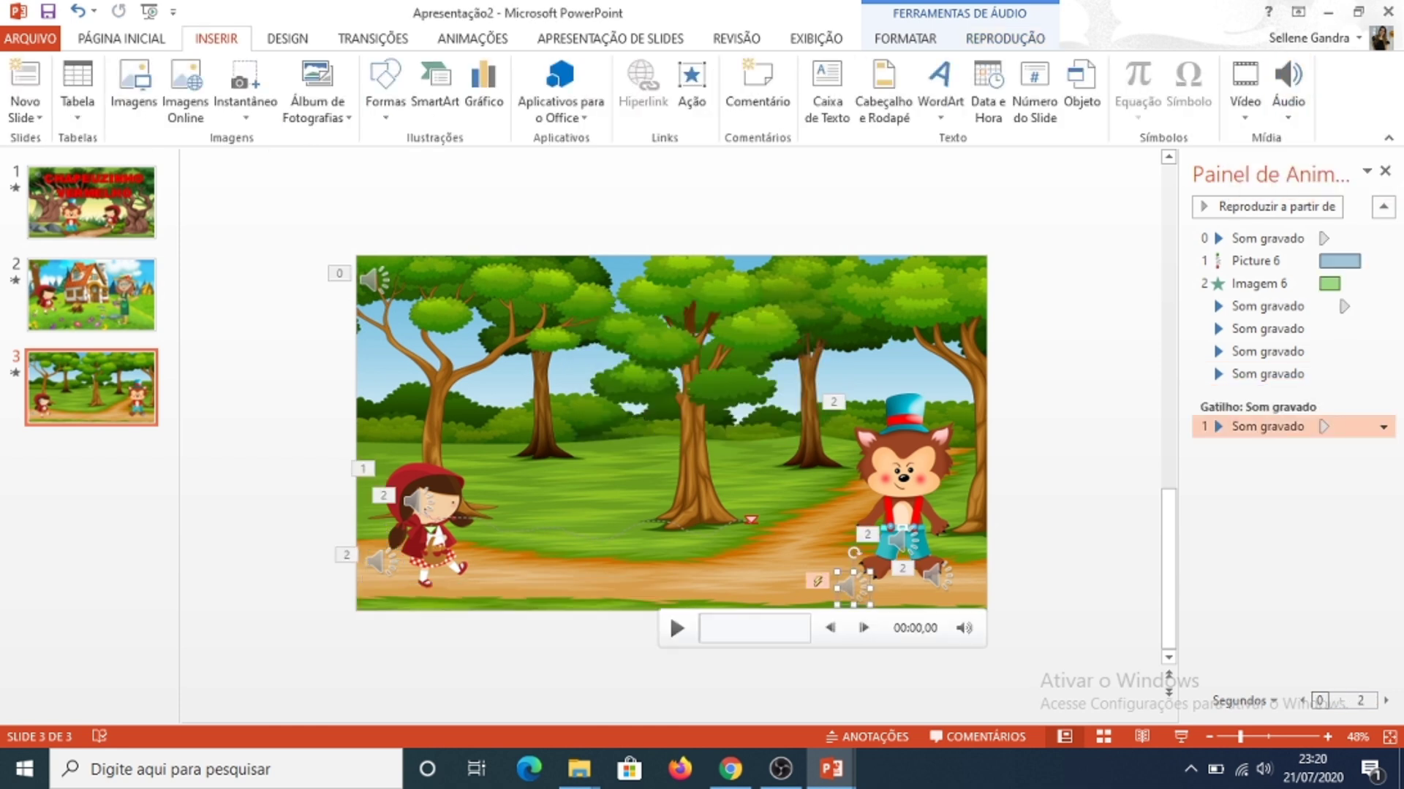
pyautogui.click(1004, 39)
pyautogui.click(640, 67)
pyautogui.click(571, 87)
# Step: Record another audio clip, place its icon at the right of the girl's feet and set it to start Automaticamente
pyautogui.click(216, 39)
pyautogui.click(1288, 92)
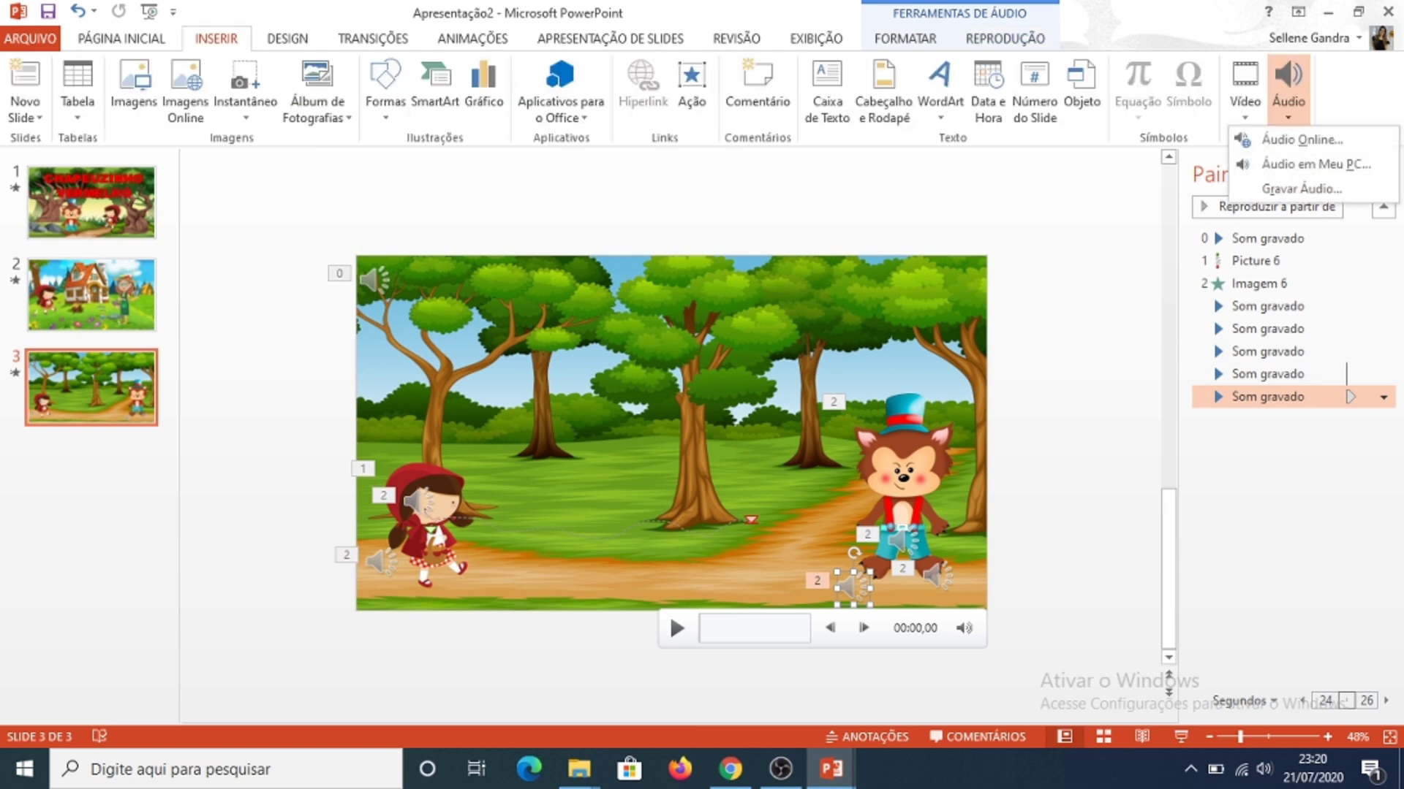
pyautogui.click(1303, 187)
pyautogui.click(669, 393)
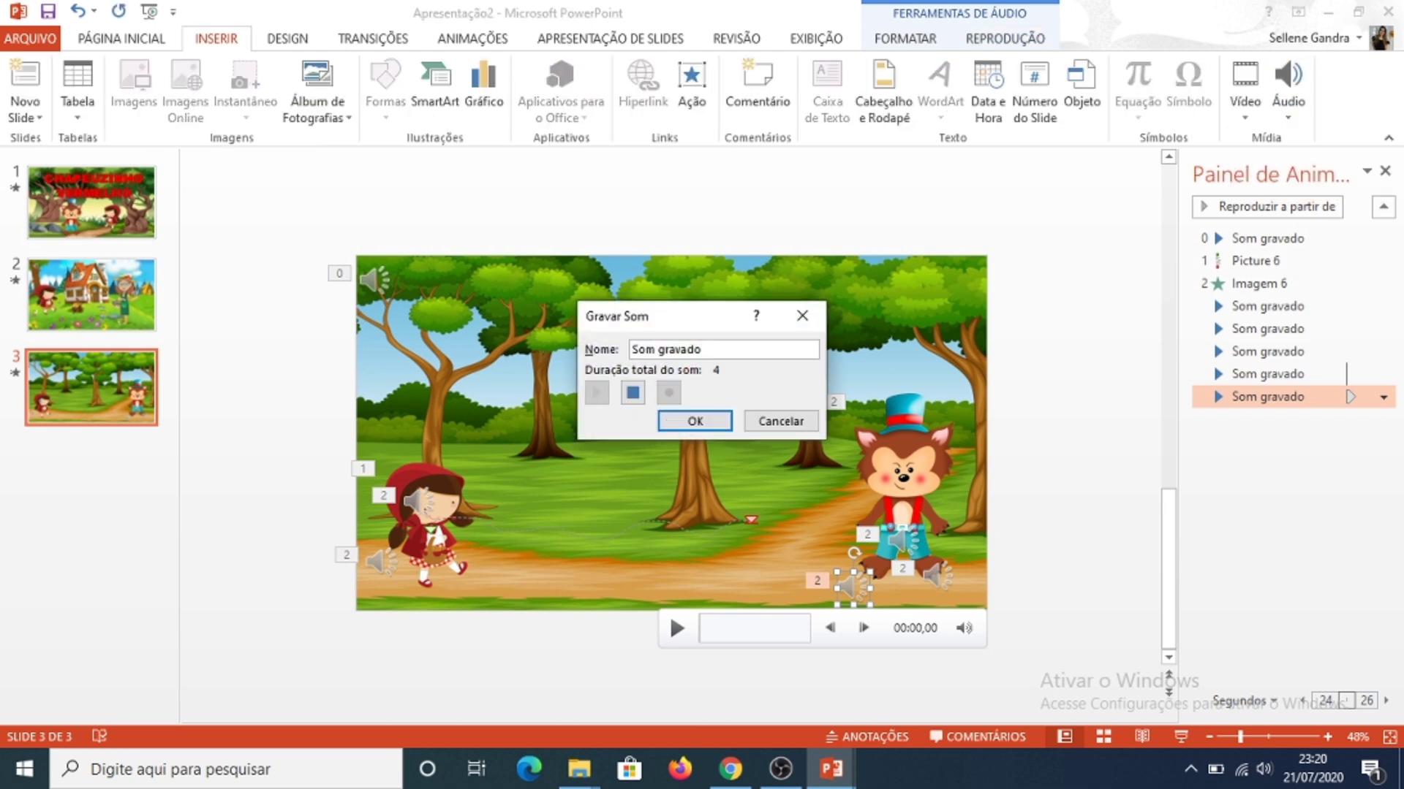
pyautogui.click(694, 421)
pyautogui.moveTo(669, 431); pyautogui.dragTo(457, 563)
pyautogui.click(1004, 38)
pyautogui.click(640, 66)
pyautogui.click(572, 87)
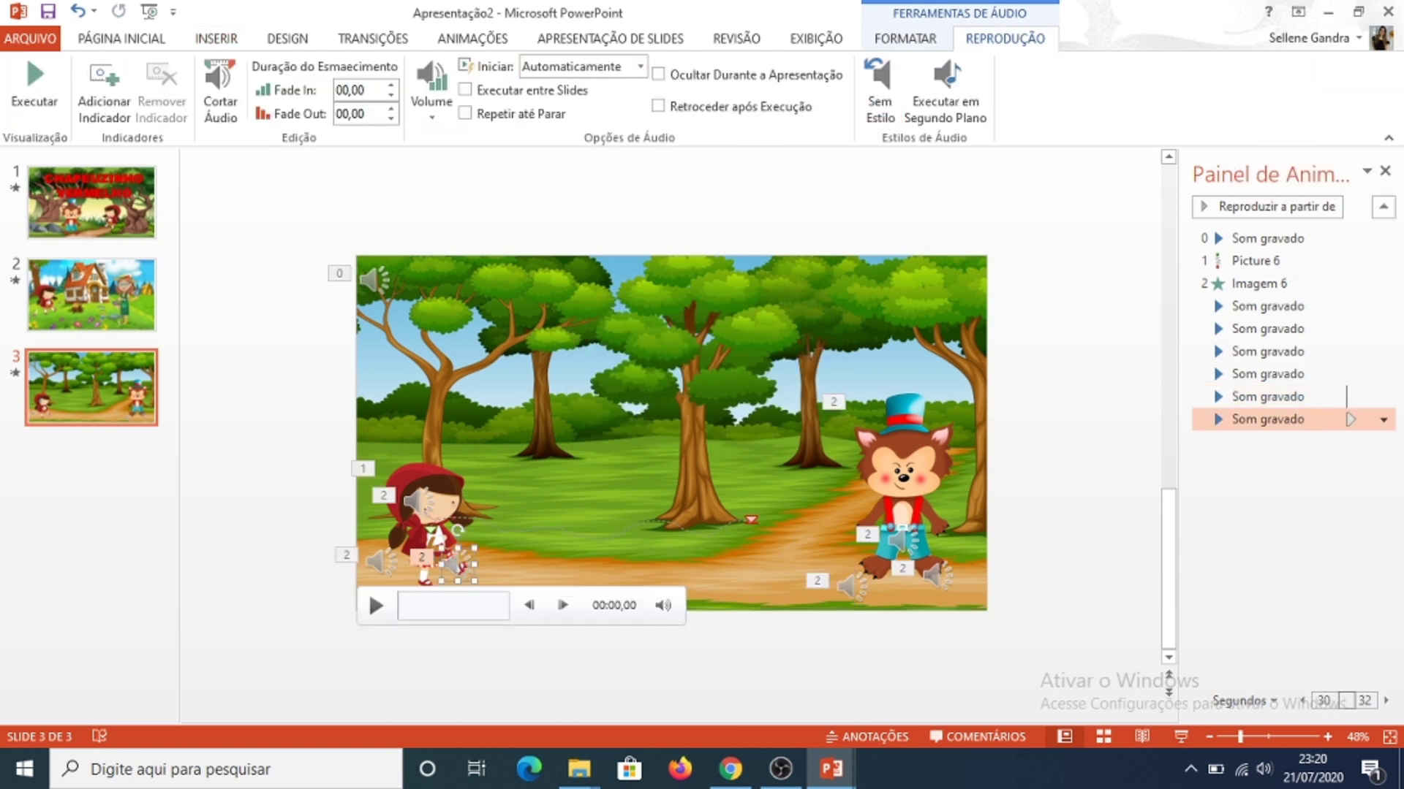
# Step: Record another audio clip, place its icon at the right of the wolf's body and set it to start Automaticamente
pyautogui.click(369, 589)
pyautogui.click(216, 39)
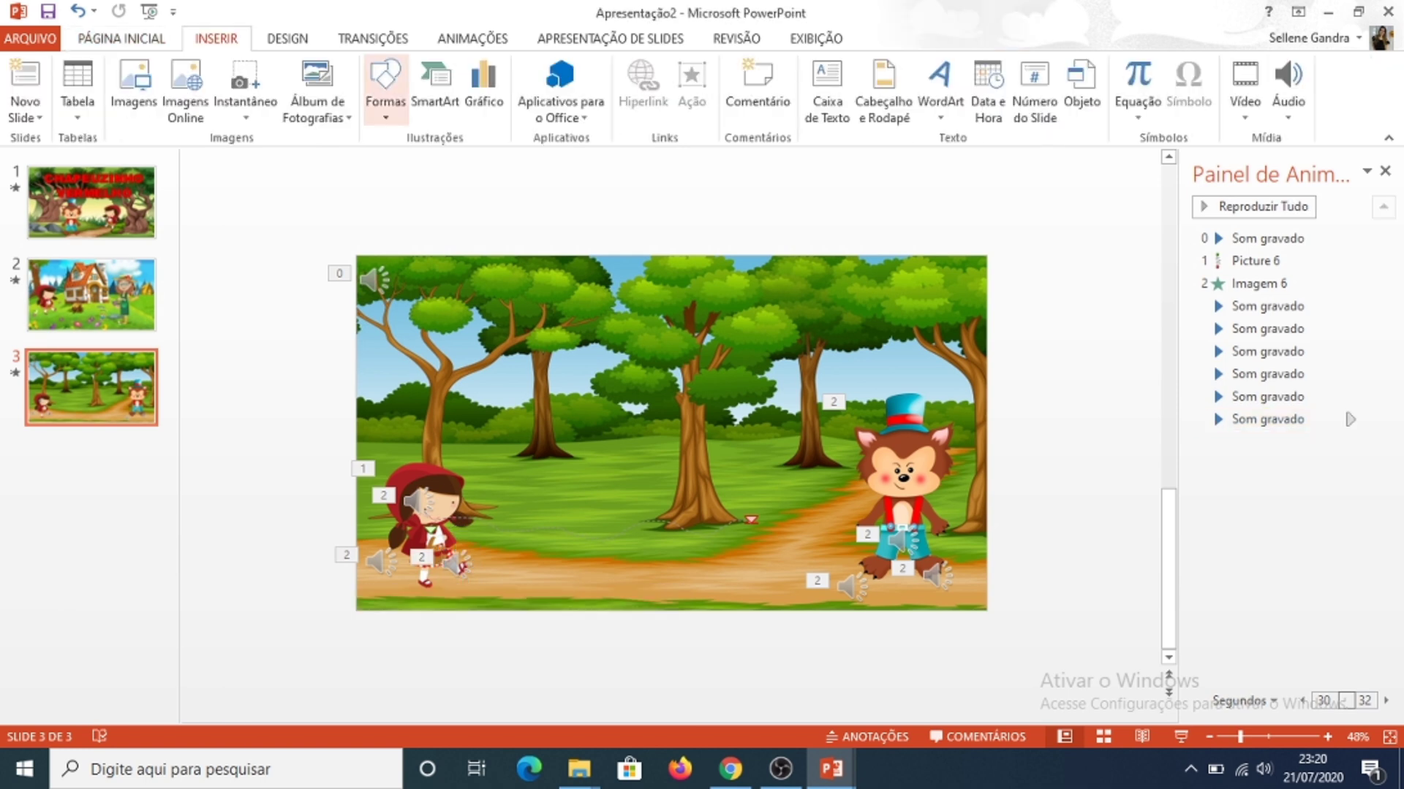
pyautogui.click(1288, 89)
pyautogui.click(1315, 180)
pyautogui.click(668, 393)
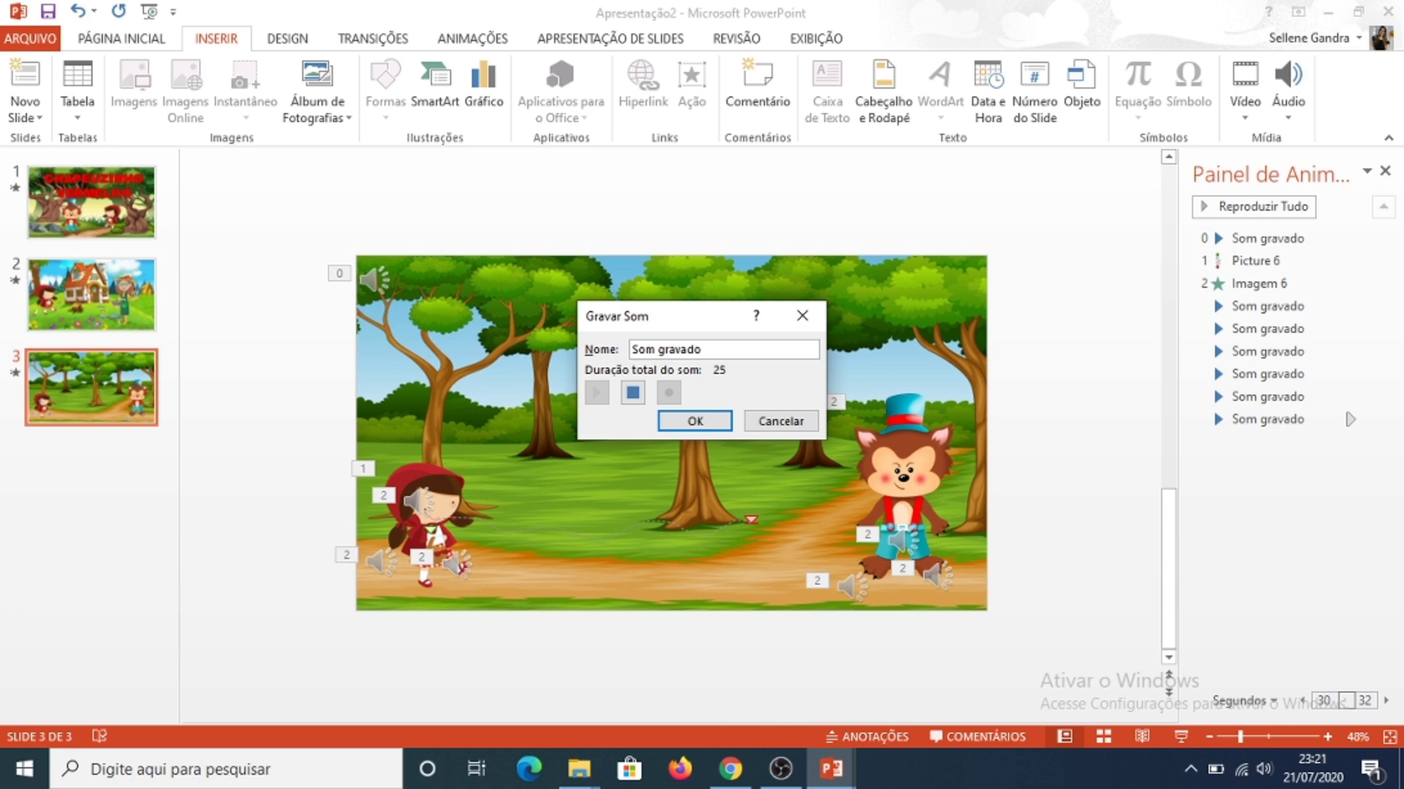
pyautogui.click(695, 421)
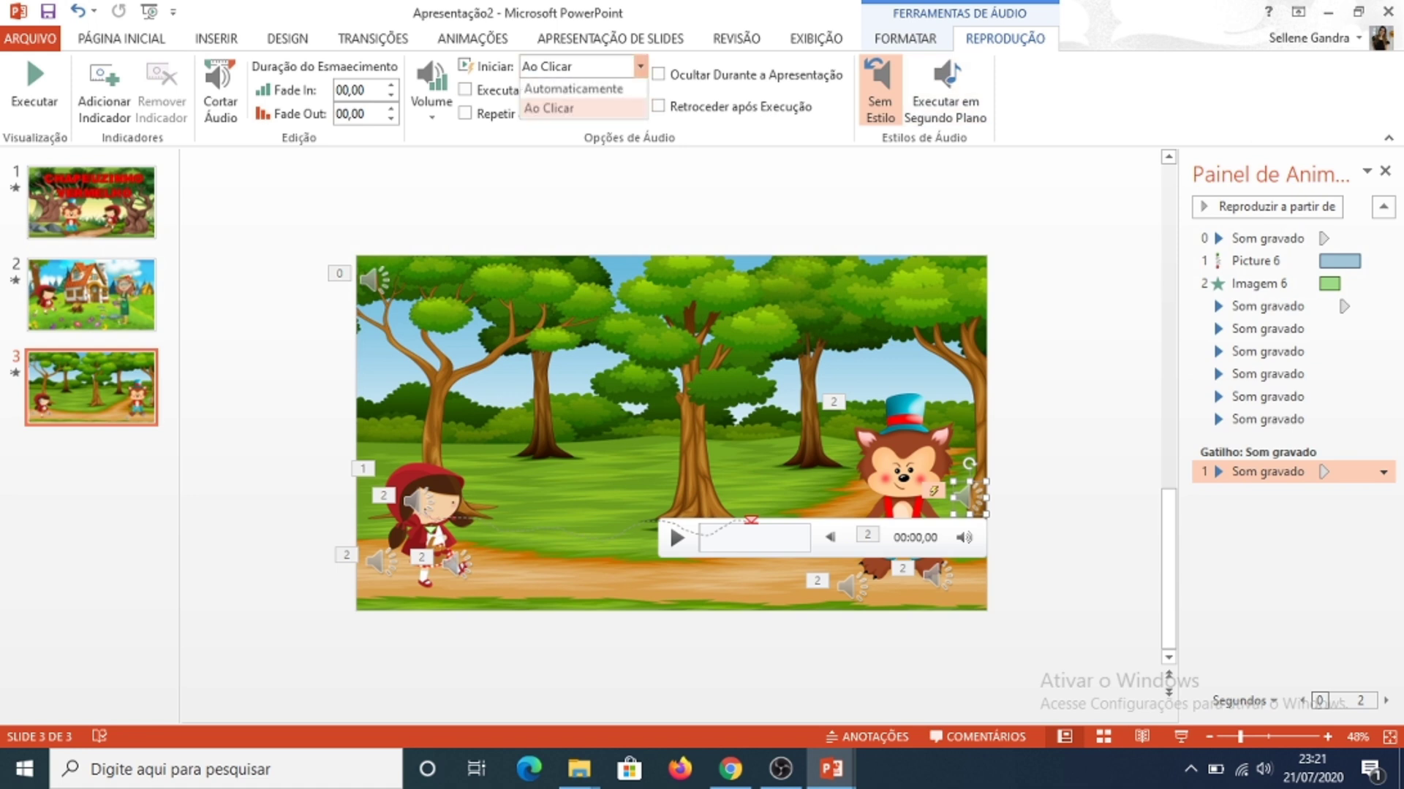
pyautogui.click(879, 91)
# Step: Record another audio clip, place its icon just above the girl's hood and set it to start Automaticamente
pyautogui.click(216, 38)
pyautogui.click(1288, 102)
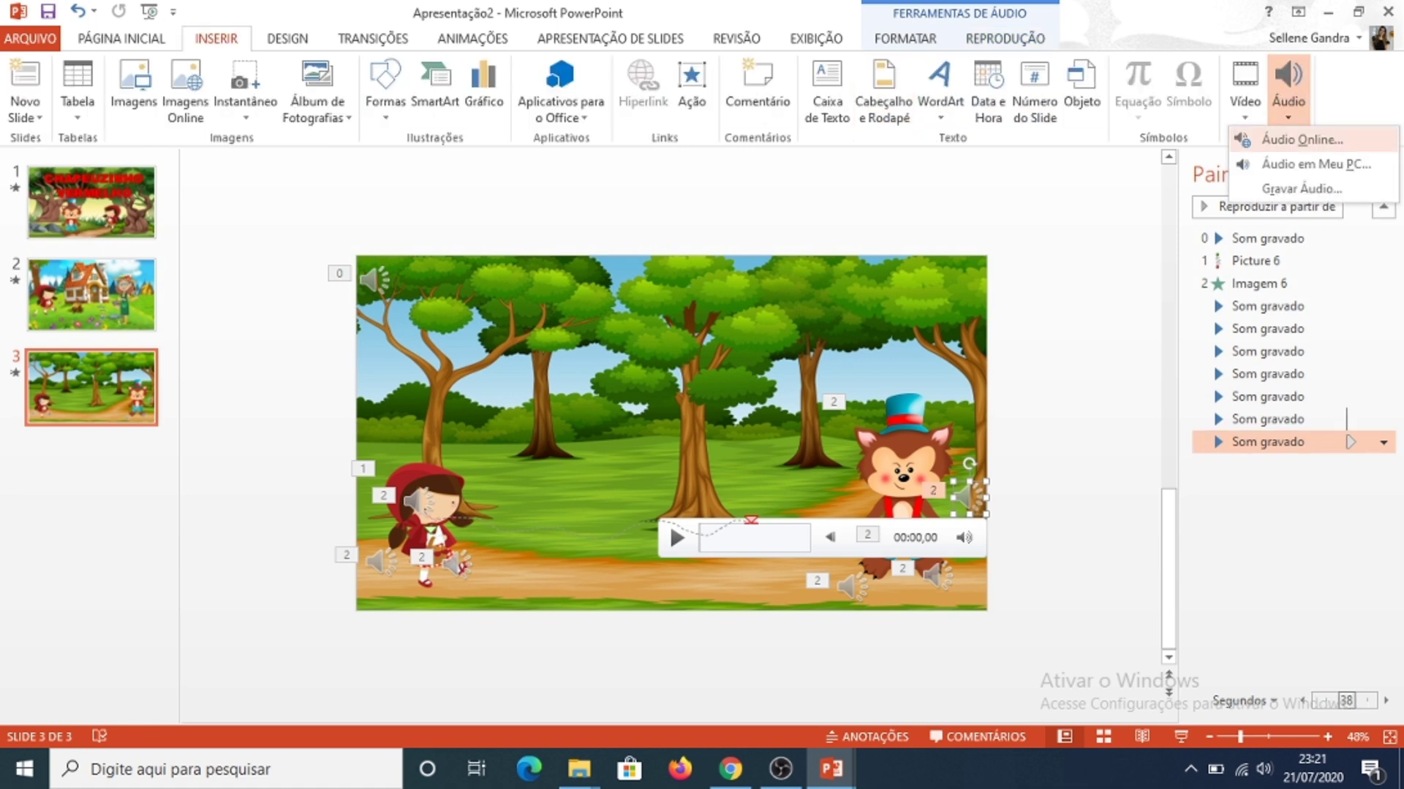
pyautogui.click(1303, 188)
pyautogui.click(668, 392)
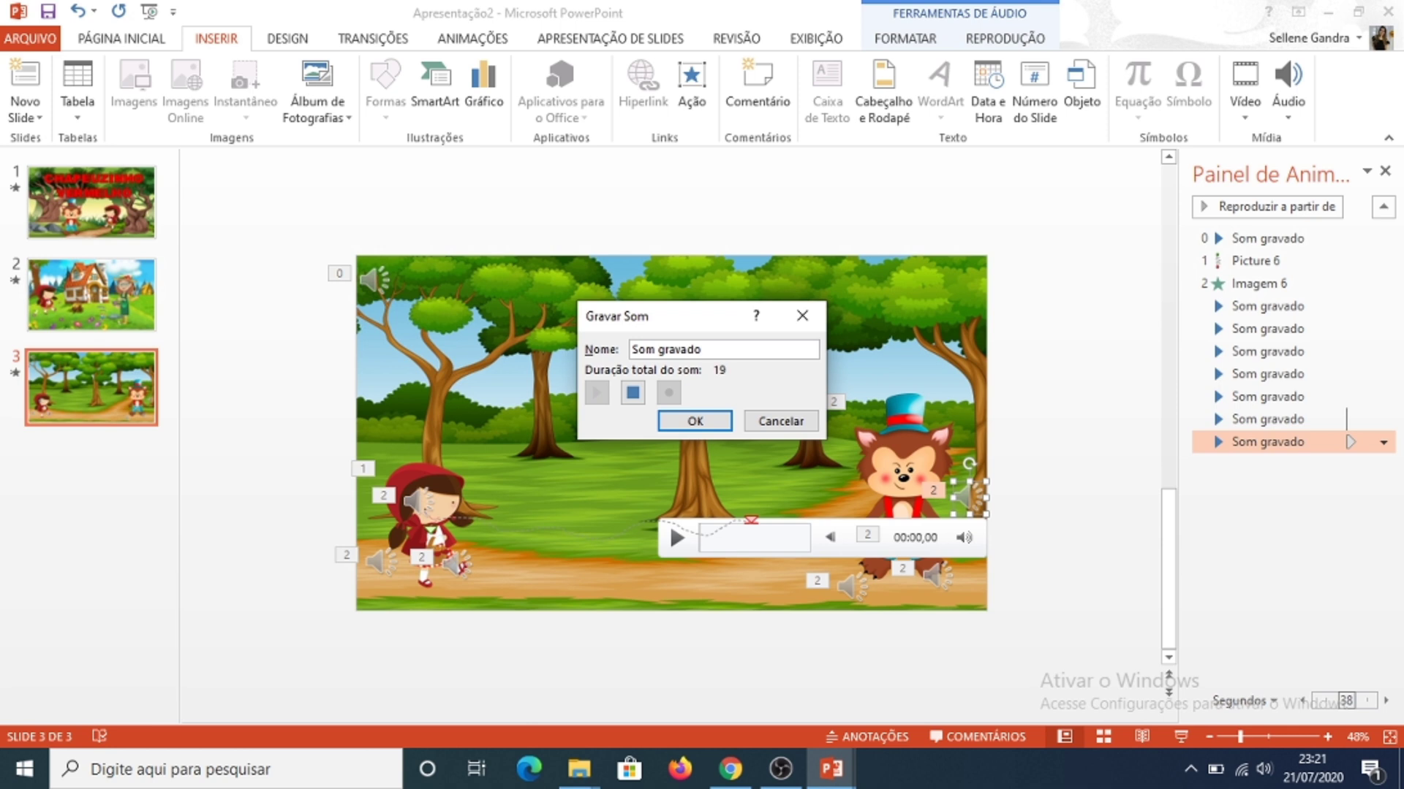
pyautogui.click(633, 393)
pyautogui.click(695, 421)
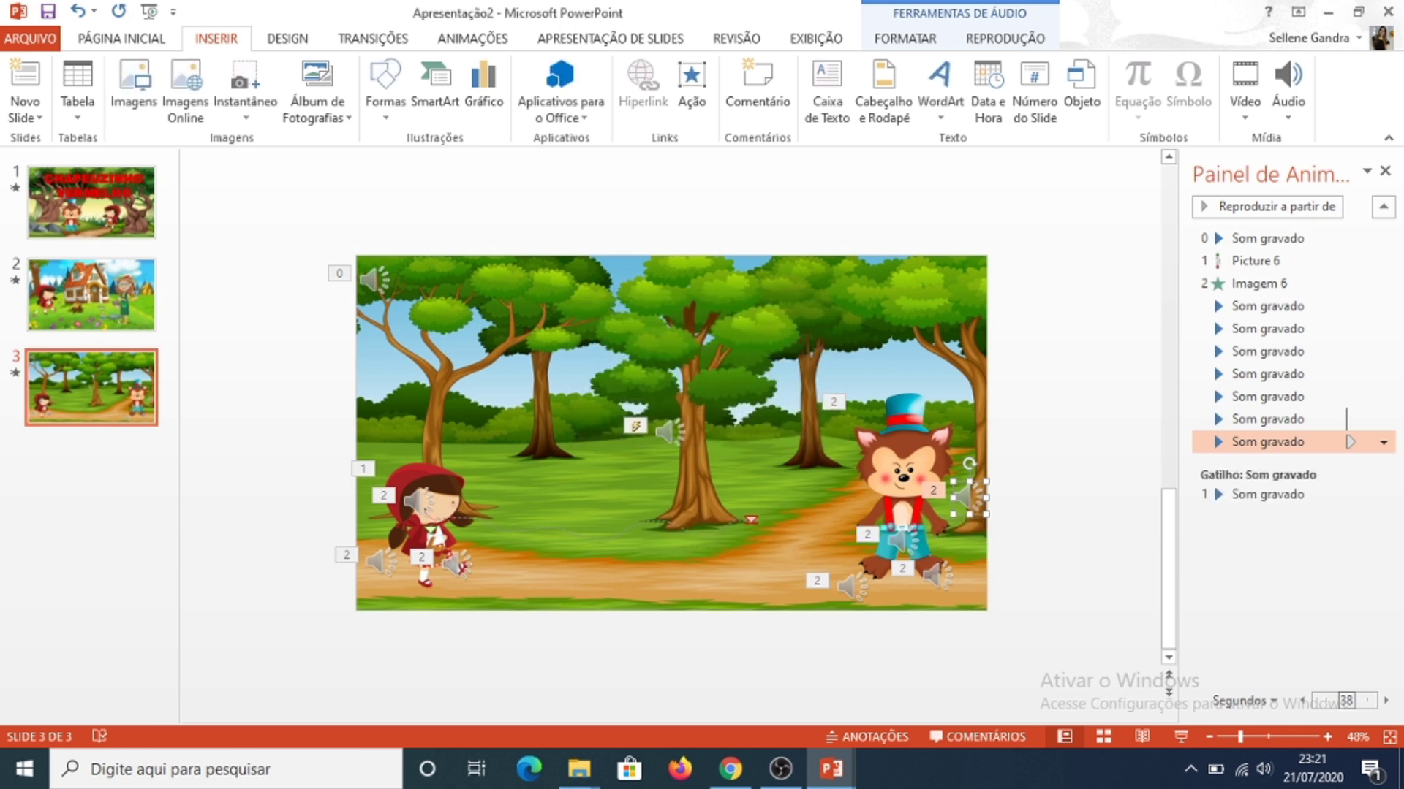
pyautogui.moveTo(671, 433); pyautogui.dragTo(391, 444)
pyautogui.click(1005, 38)
pyautogui.click(641, 67)
pyautogui.click(574, 89)
# Step: Play the slide show from slide 2 to review the animations and recorded dialogue
pyautogui.click(92, 294)
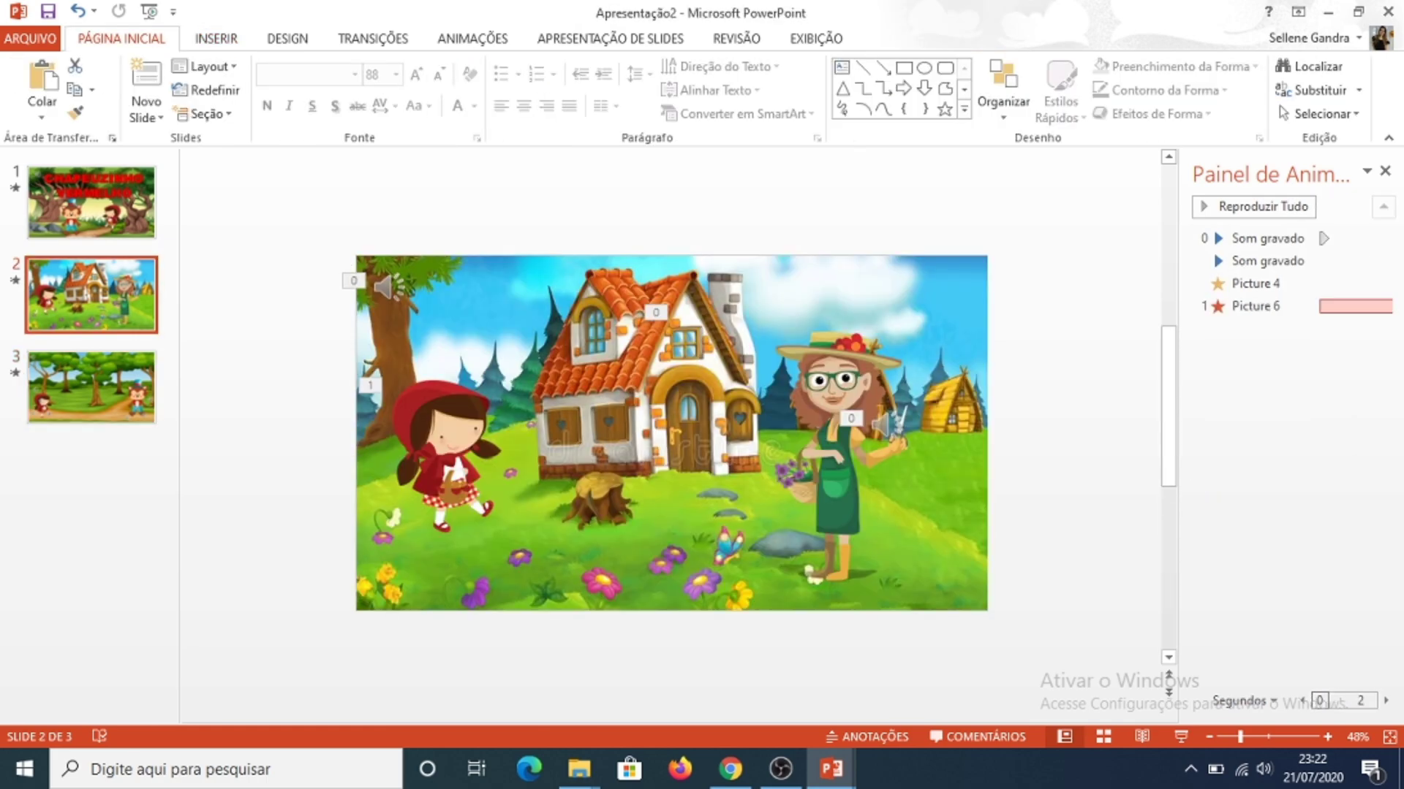
pyautogui.click(1181, 736)
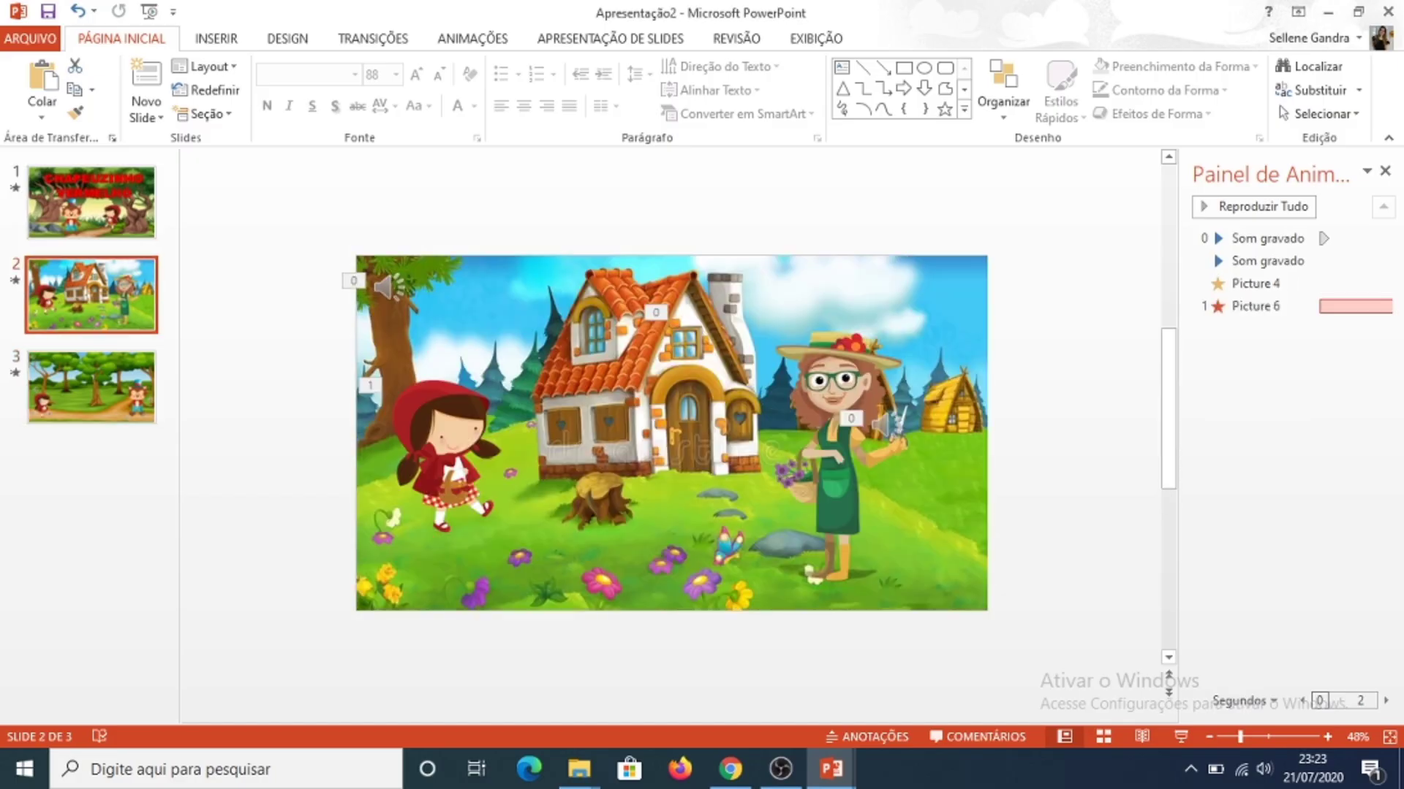
pyautogui.click(1267, 238)
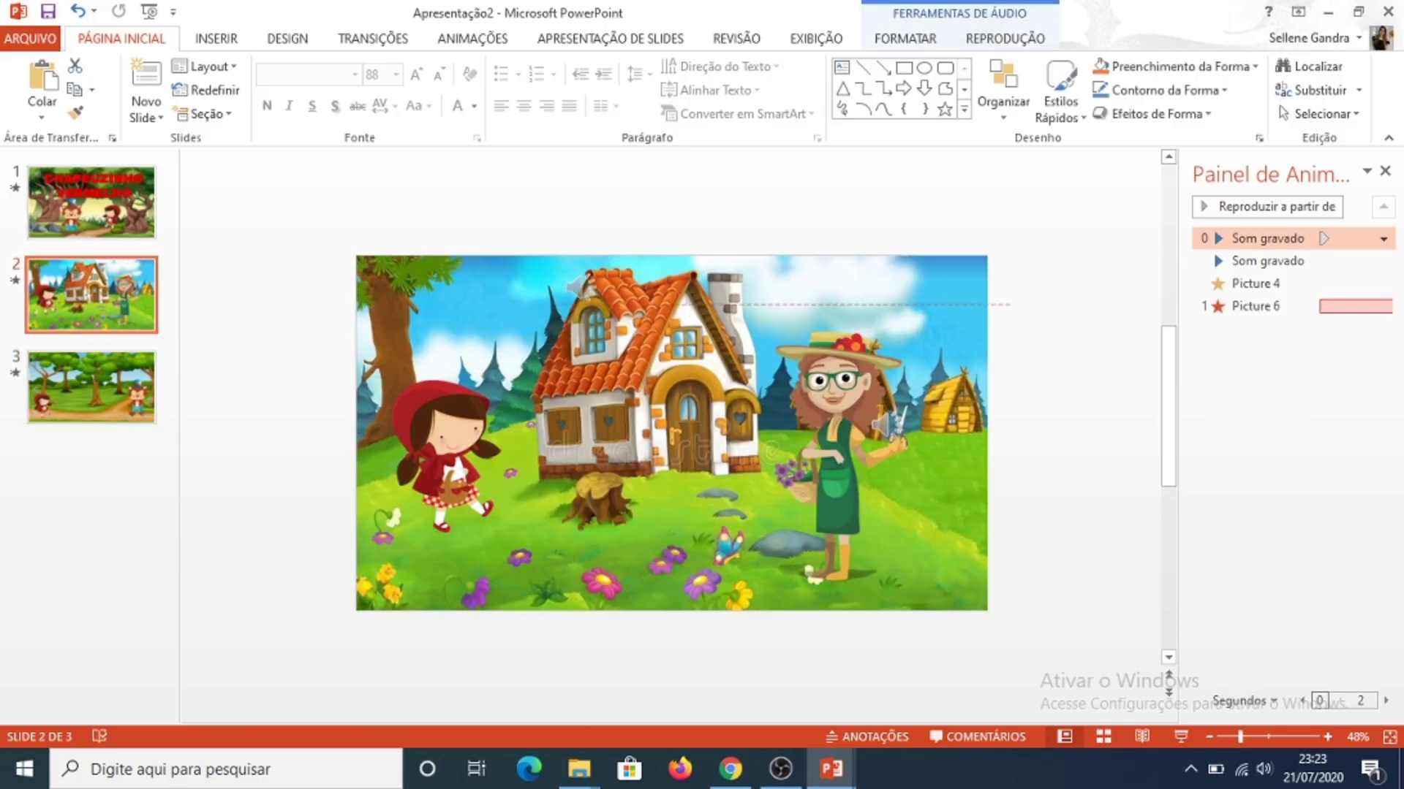
pyautogui.press('Escape')
pyautogui.click(91, 296)
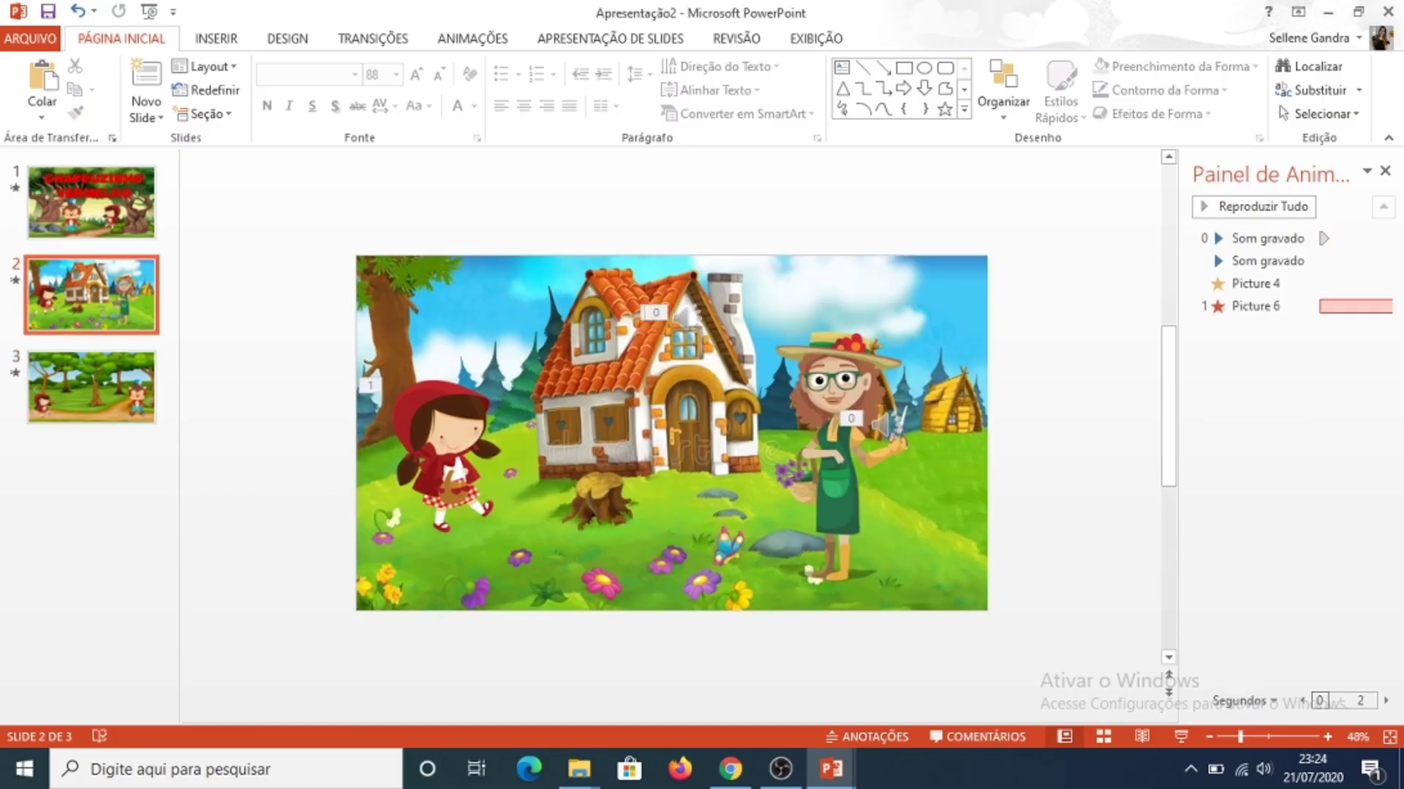
# Step: On slide 3, shift the first audio icon slightly right along the upper edge of the picture and send it to the back
pyautogui.click(92, 387)
pyautogui.moveTo(373, 280); pyautogui.dragTo(429, 272)
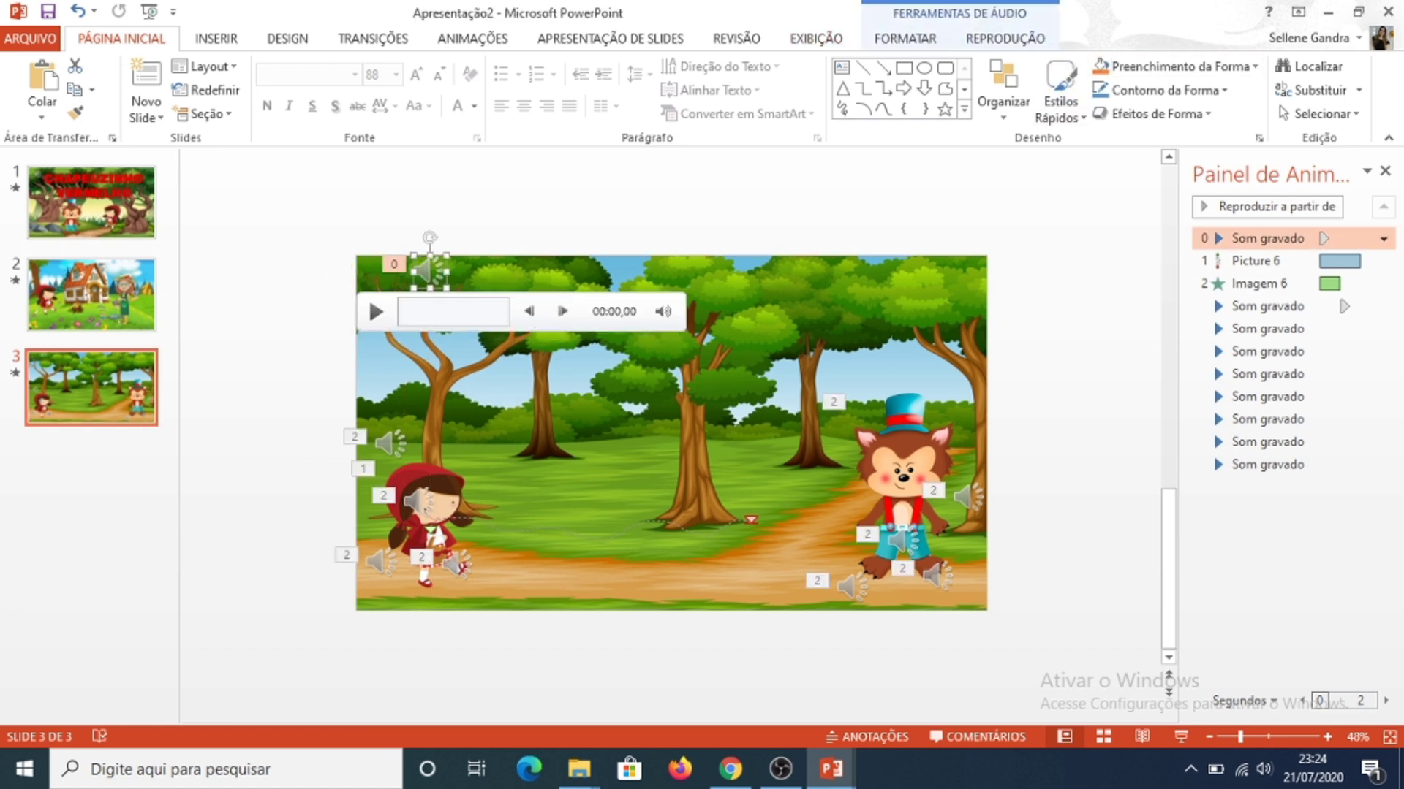
pyautogui.click(905, 38)
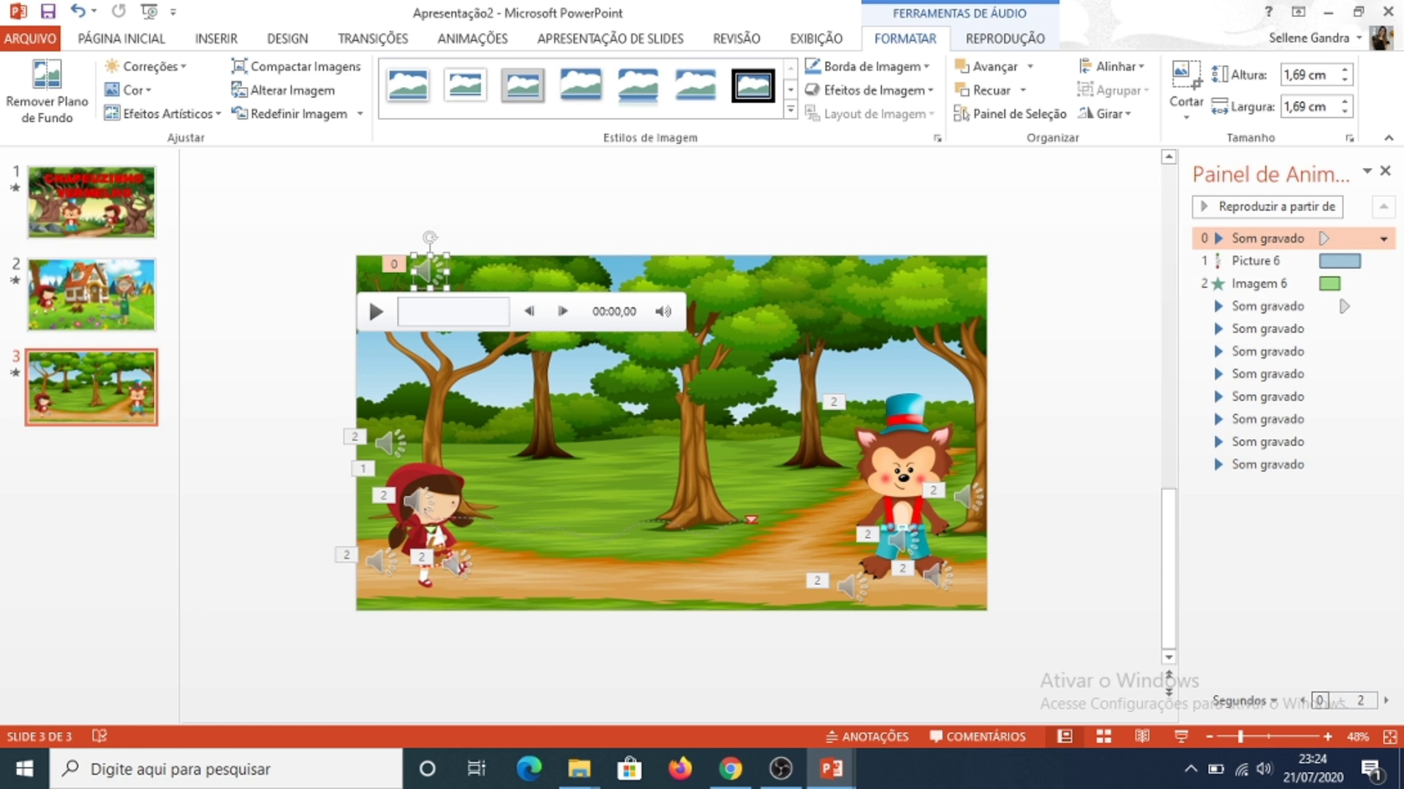
pyautogui.click(1022, 90)
pyautogui.click(991, 141)
pyautogui.hotkey('ctrl', 'z')
# Step: Send the remaining audio icons around the girl and the wolf to the back, hiding them behind the forest background
pyautogui.click(390, 442)
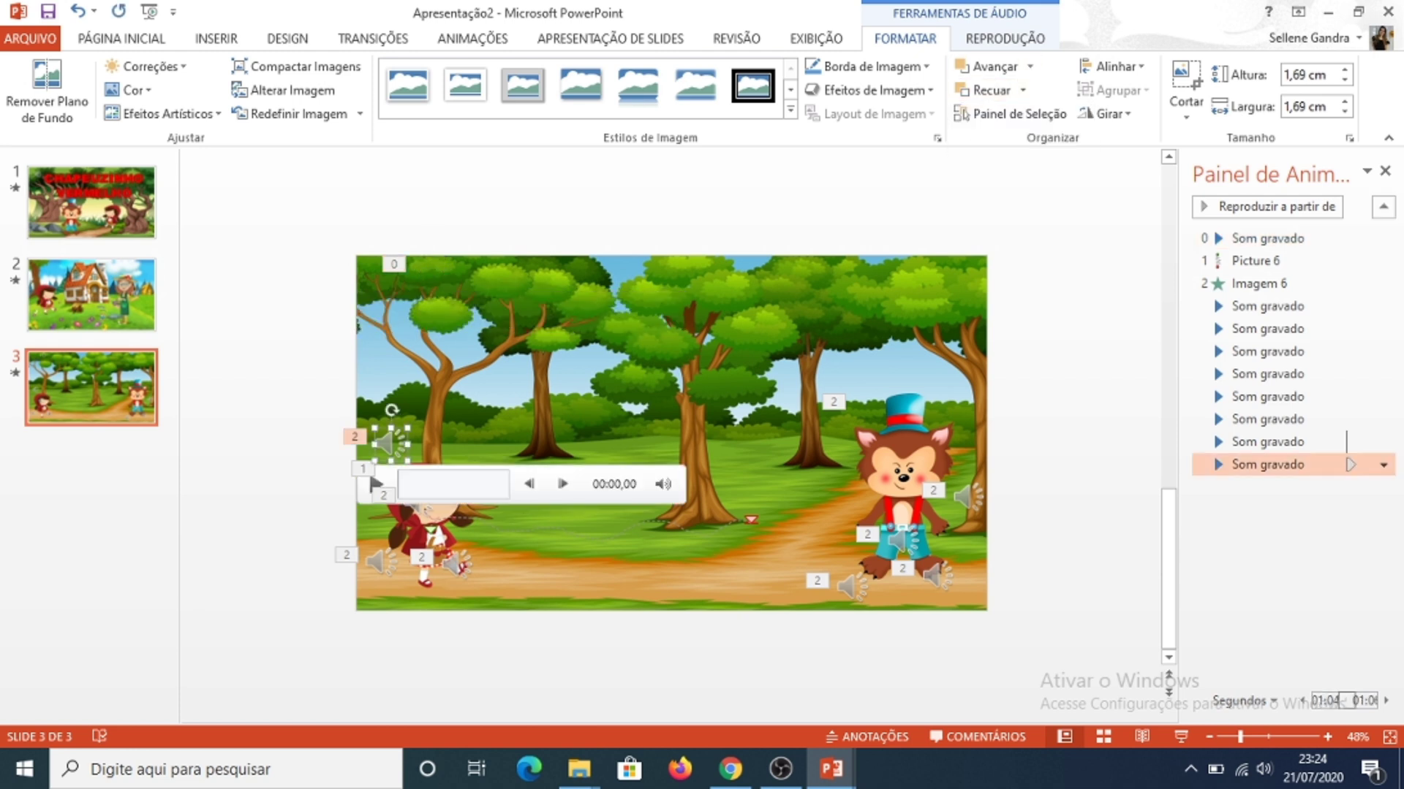
pyautogui.click(1023, 90)
pyautogui.click(991, 139)
pyautogui.click(376, 561)
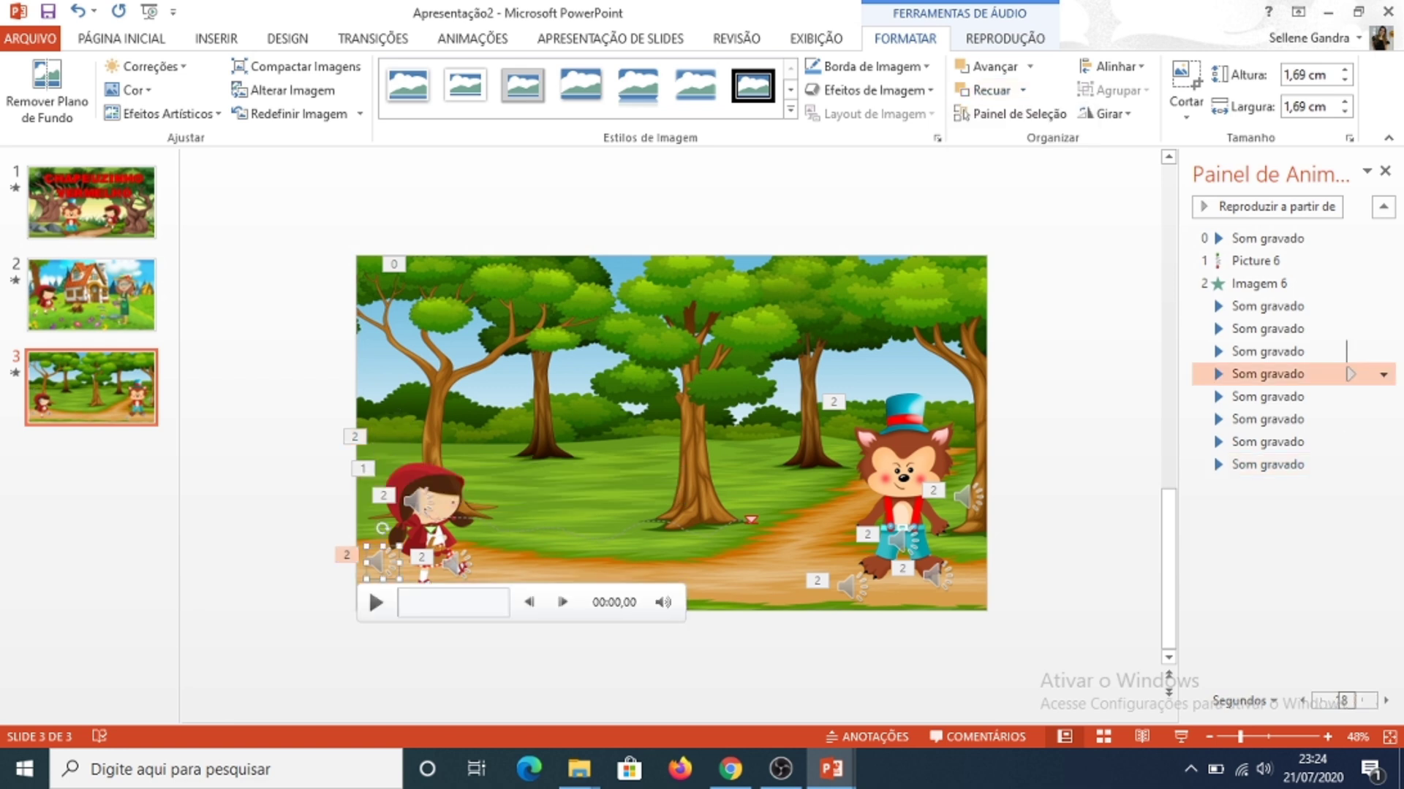
pyautogui.click(1023, 90)
pyautogui.click(990, 138)
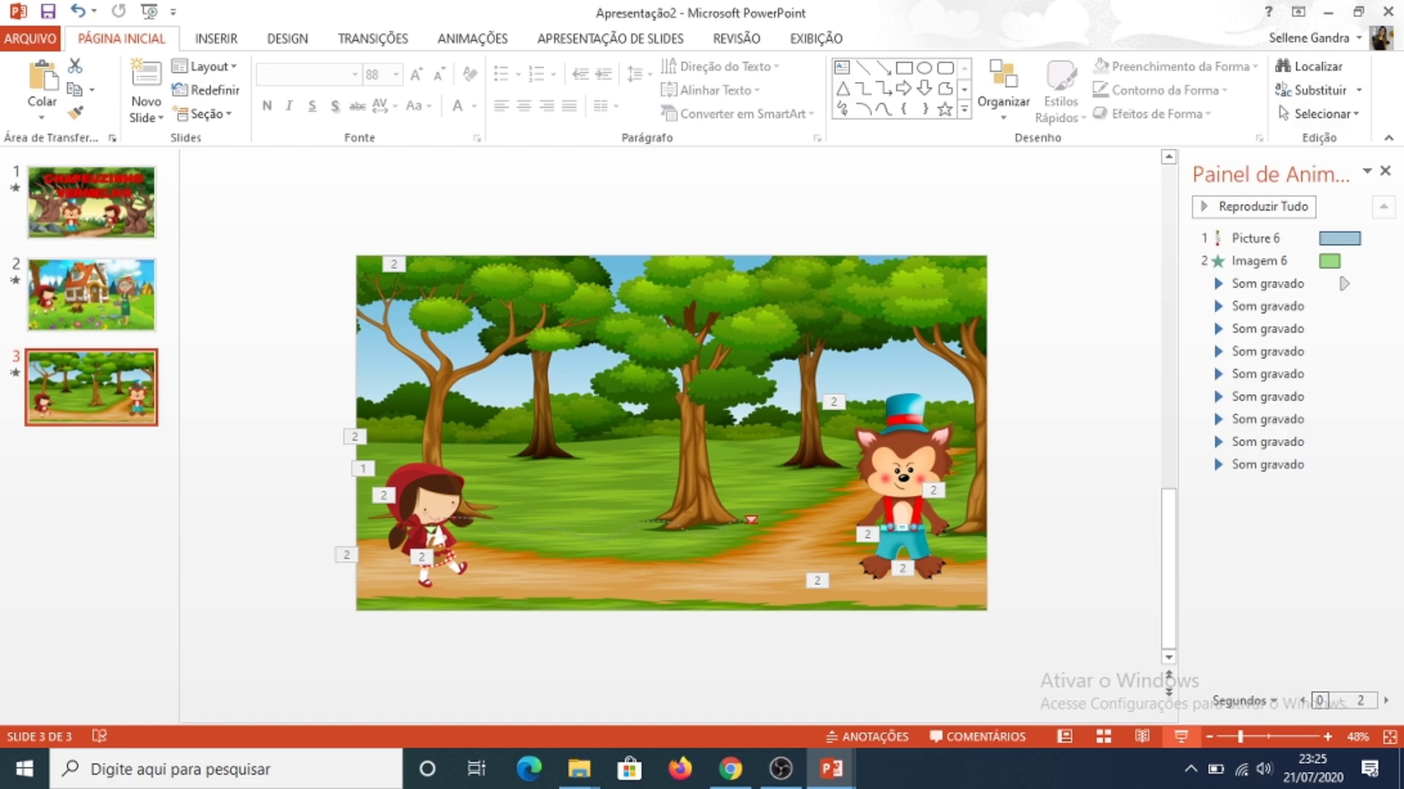
# Step: Play the slide show from slide 3 to check its animations and audio with the icons hidden
pyautogui.hotkey('shift', 'F5')
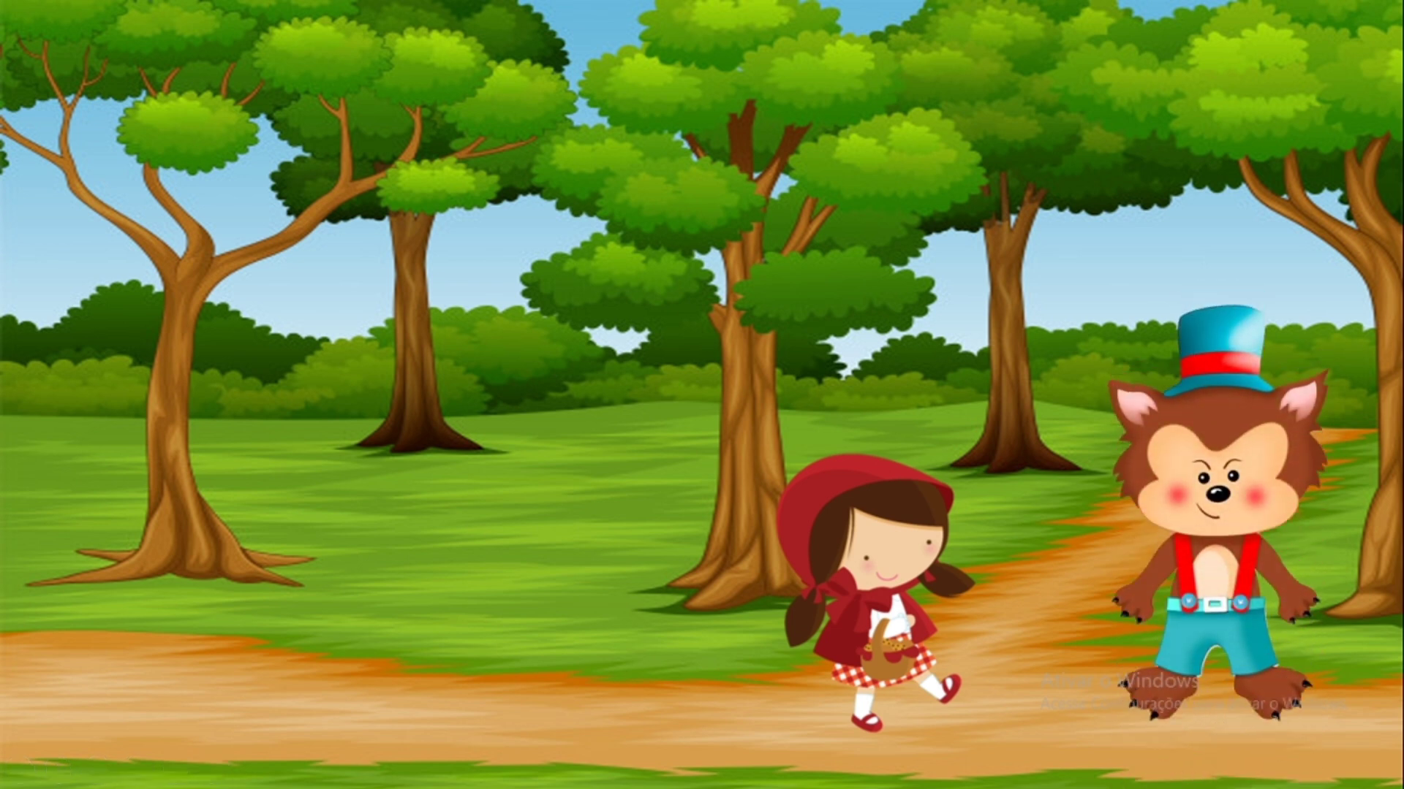
pyautogui.press('Escape')
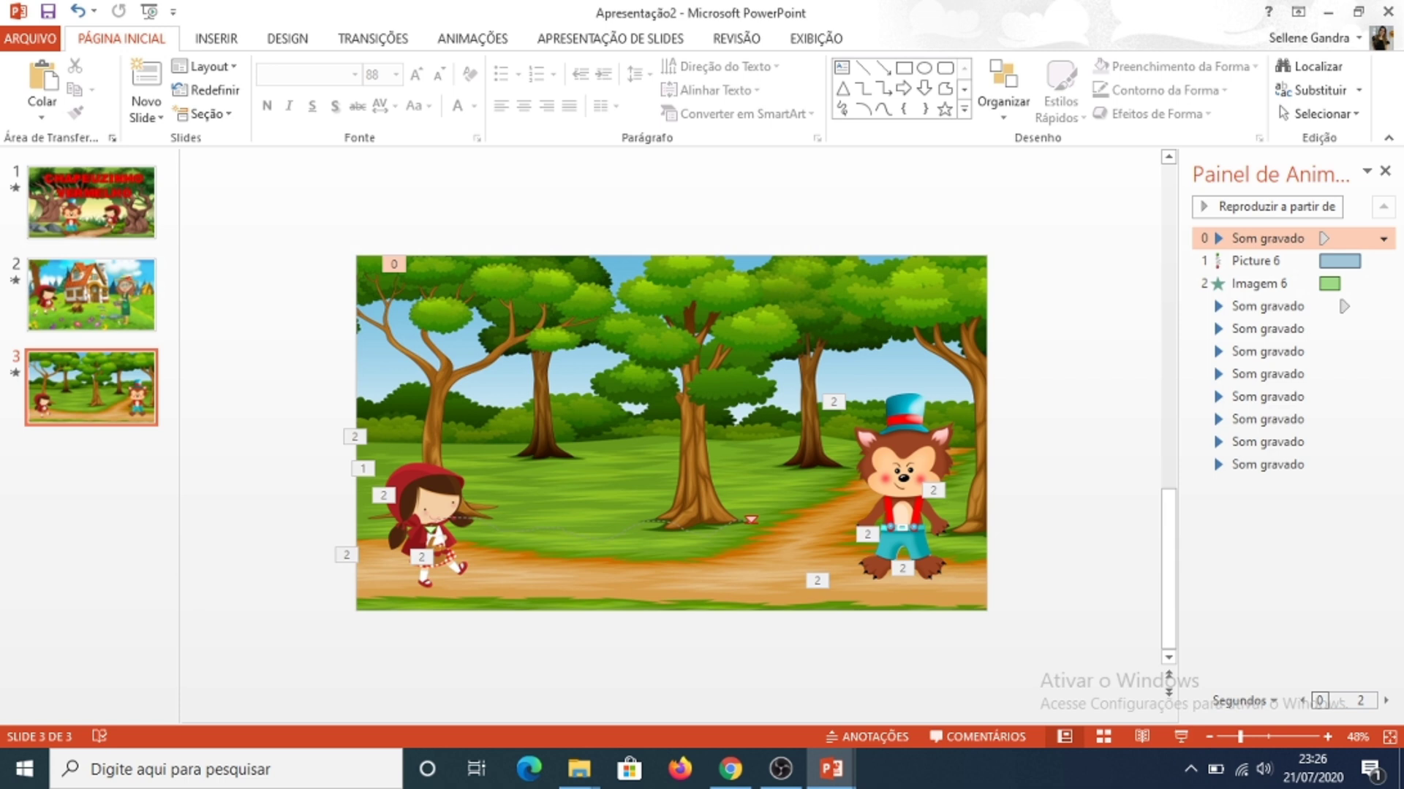
pyautogui.click(1268, 206)
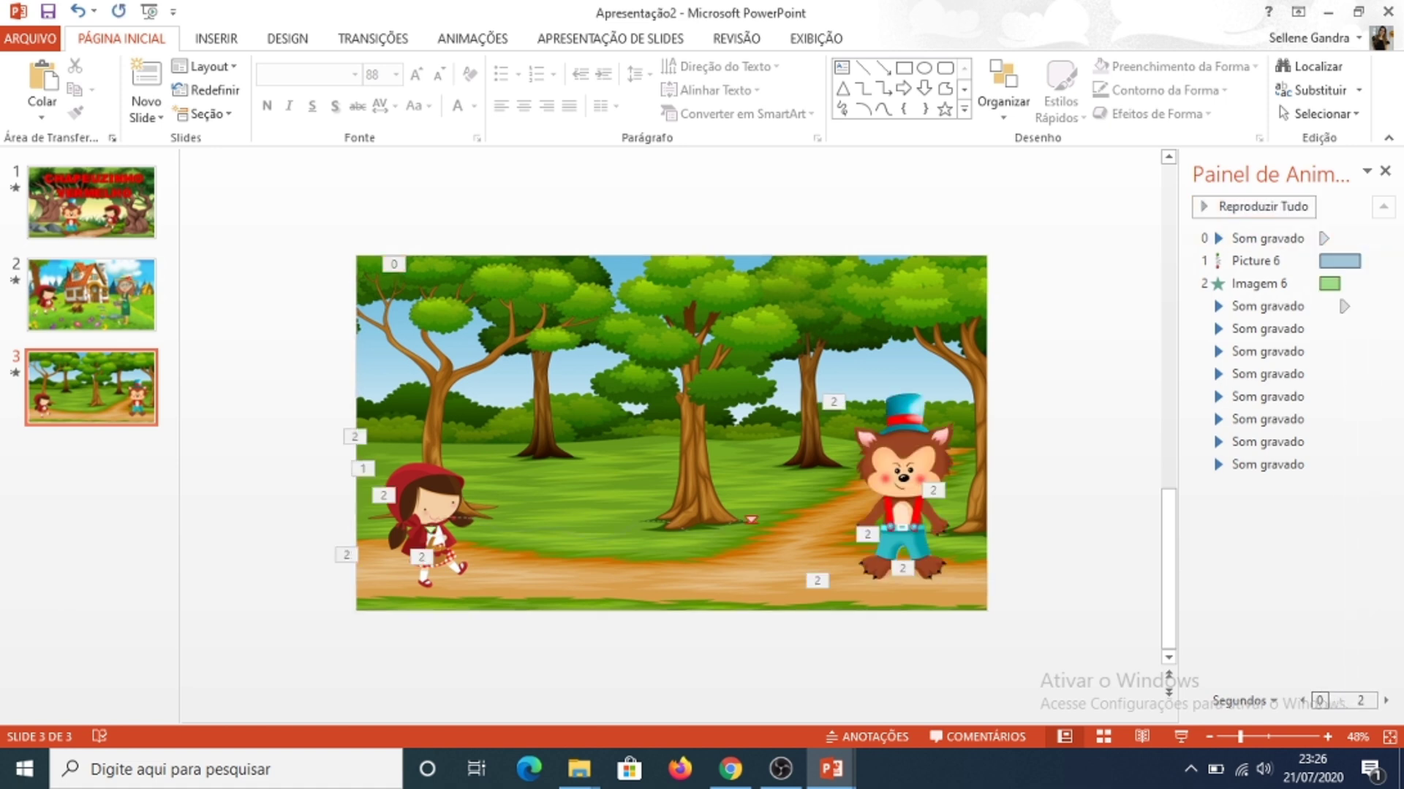
# Step: Add a new slide after slide 3
pyautogui.rightClick(132, 443)
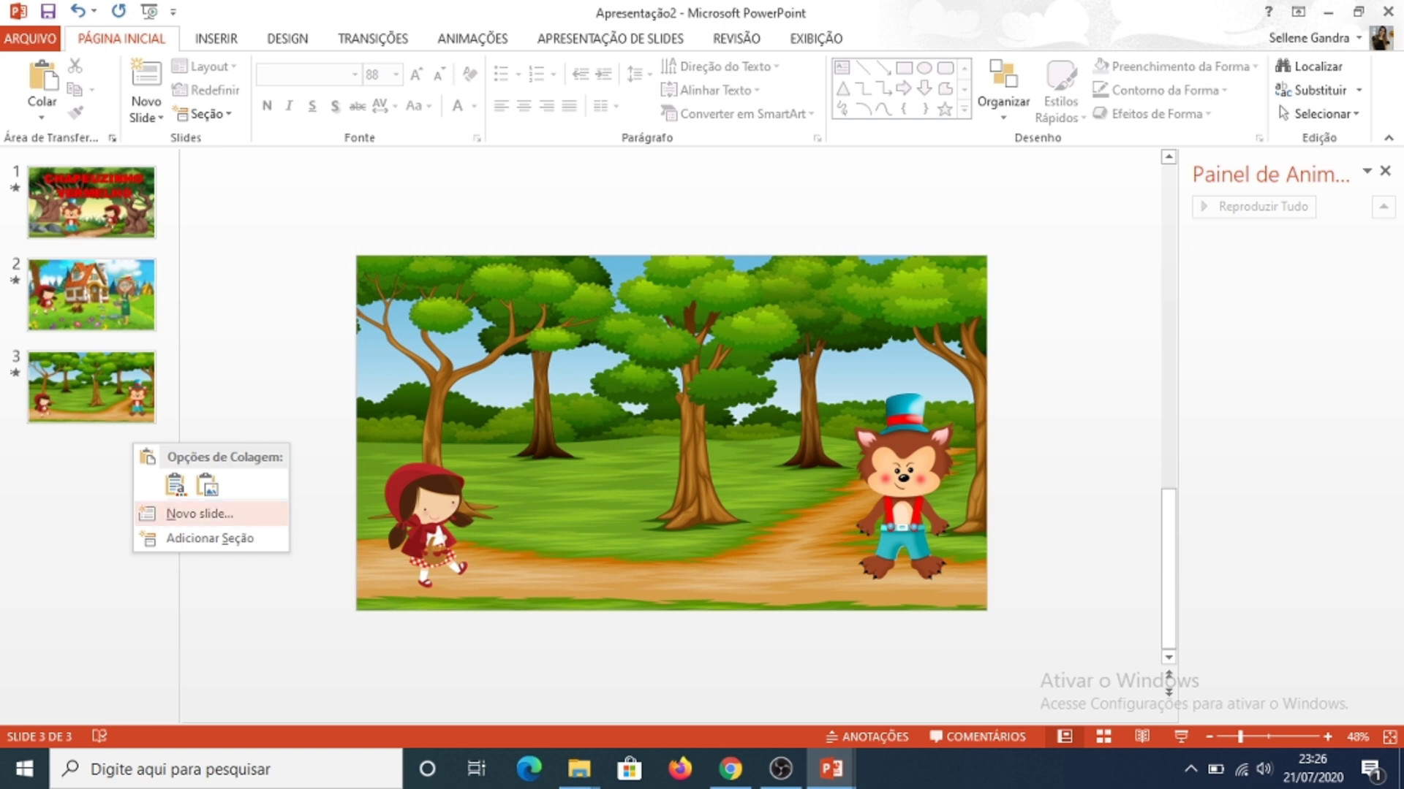